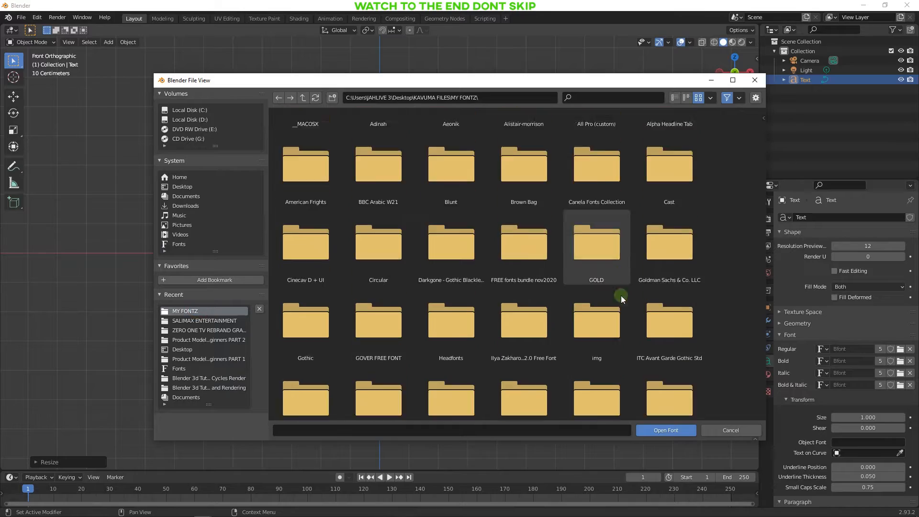
Try Carlsberg Sans Bold, followed by Endzone Sans Cond Medium, as the regular font of the letter S.
left_click_drag(763, 154, 760, 216)
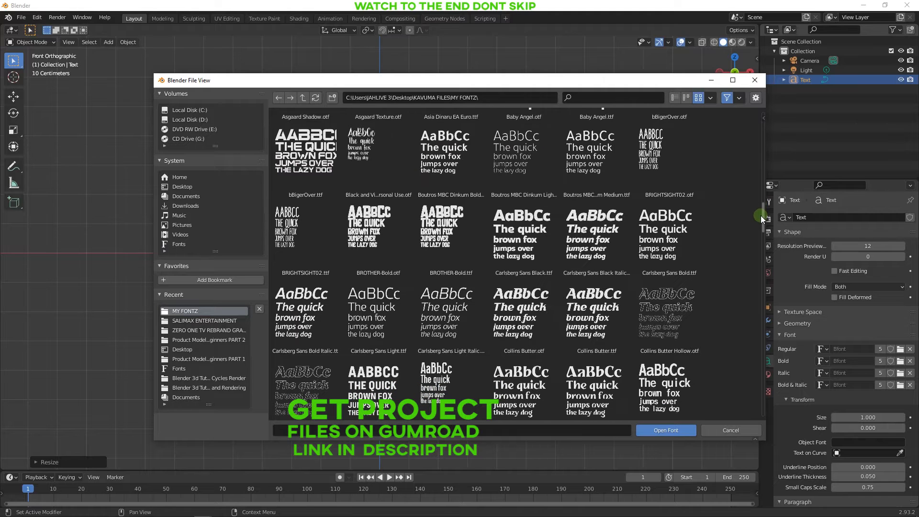
double_click(666, 234)
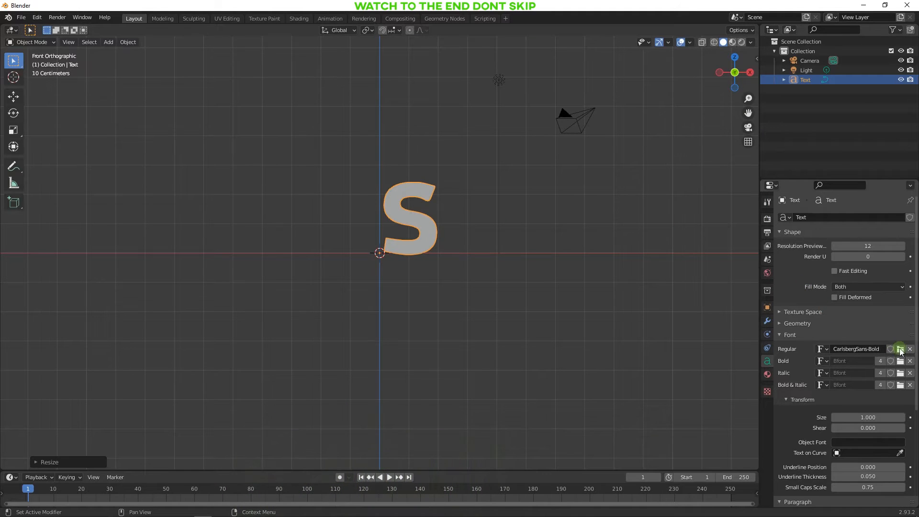
left_click(902, 350)
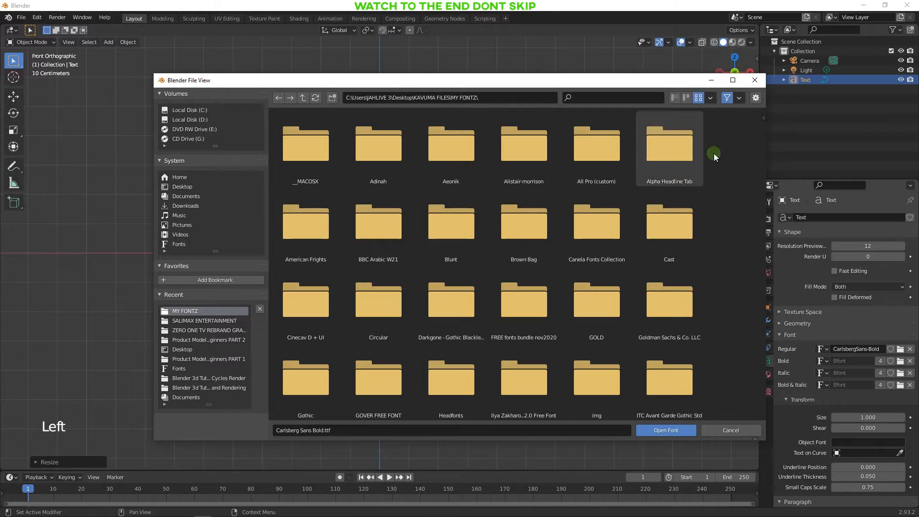
left_click_drag(765, 137, 775, 257)
double_click(656, 378)
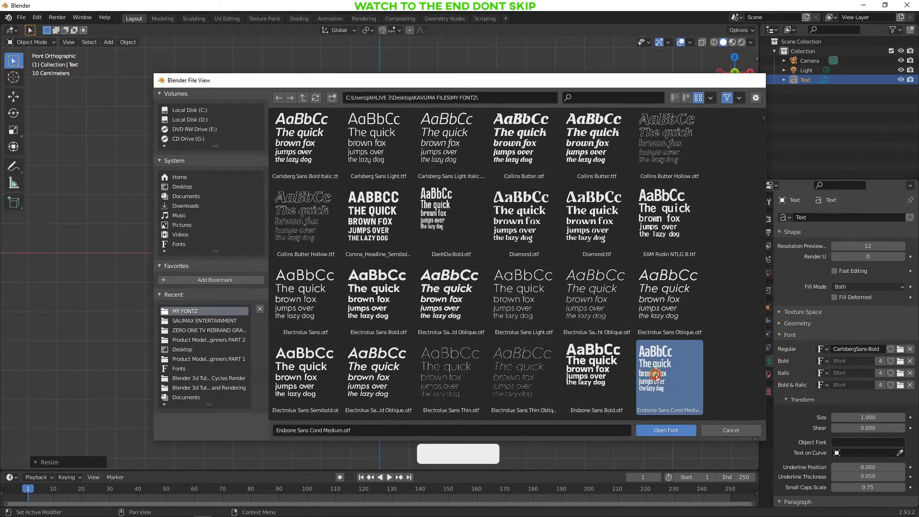
middle_click_drag(423, 196, 419, 218)
scroll(419, 218, "up", 3)
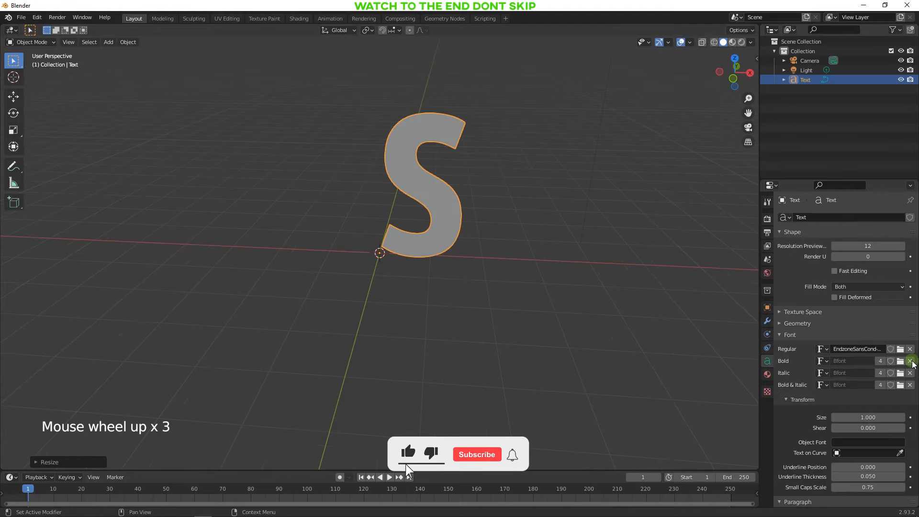
Try Carlsberg Sans Black as the regular font of the letter S.
left_click(900, 349)
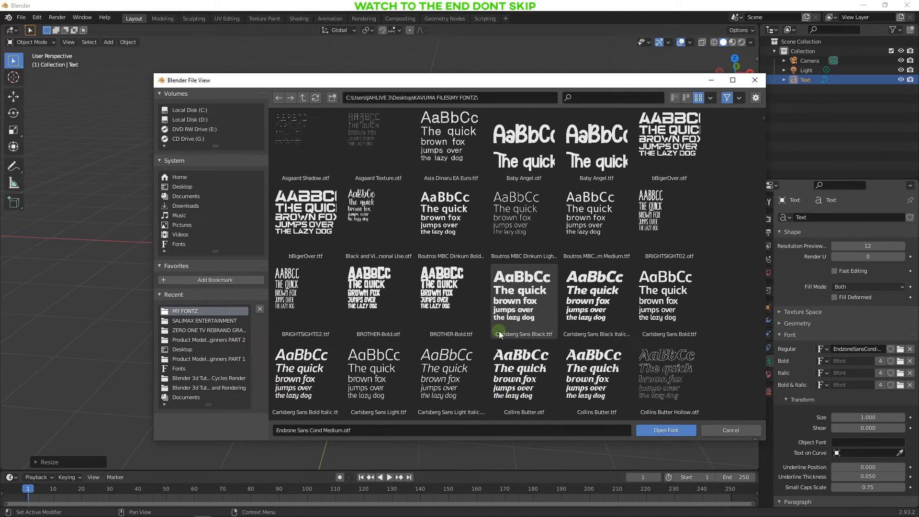
scroll(499, 331, "down", 2)
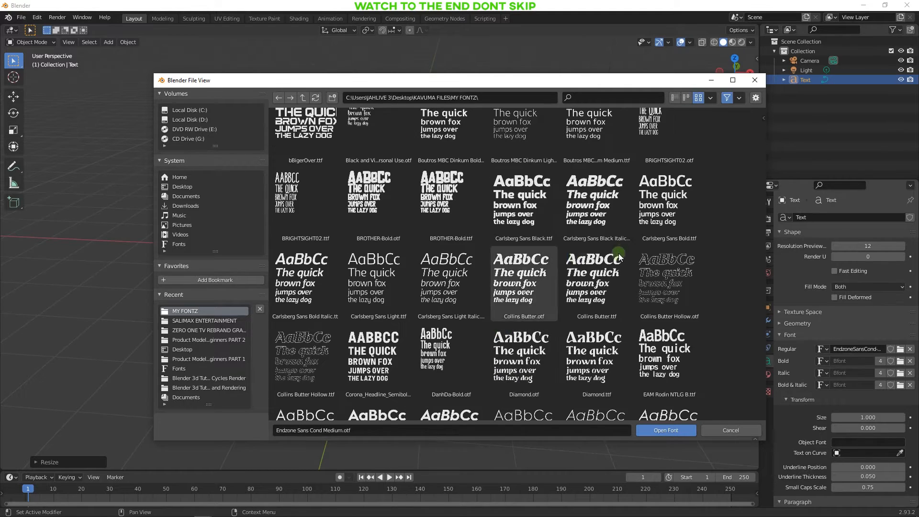
left_click(539, 209)
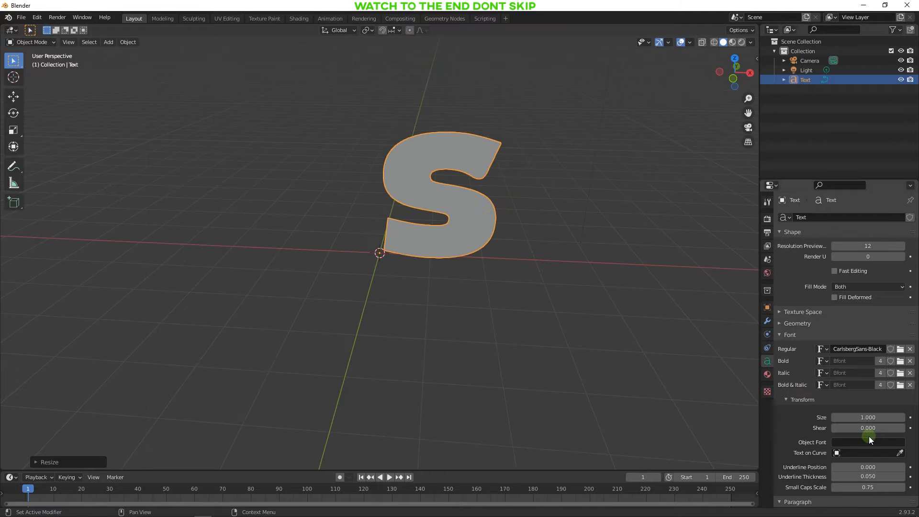
Load Asgaard Base.otf from the MY FONTZ folder as the regular font of the letter S.
scroll(487, 337, "down", 6)
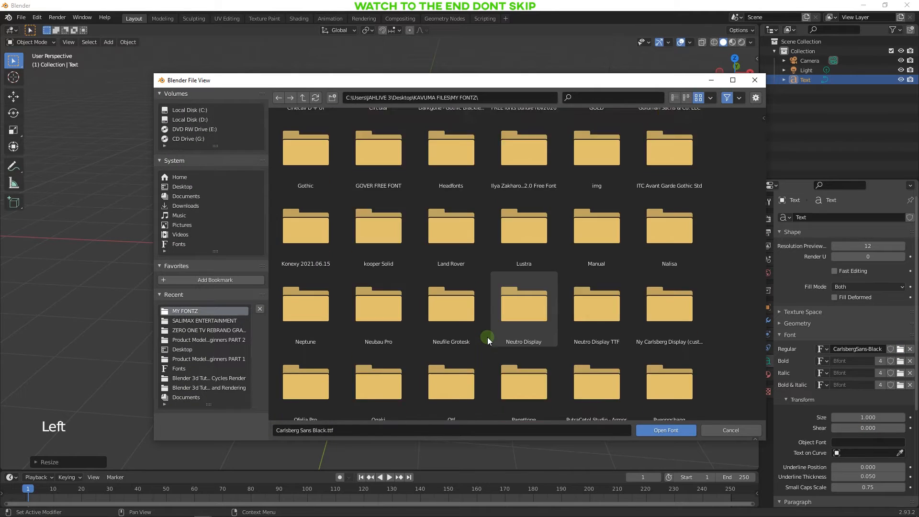
scroll(487, 337, "down", 7)
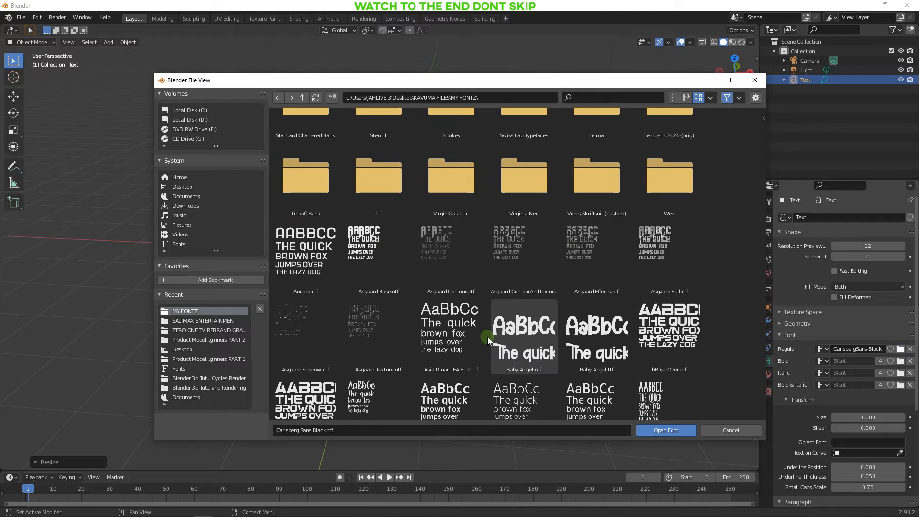
double_click(376, 149)
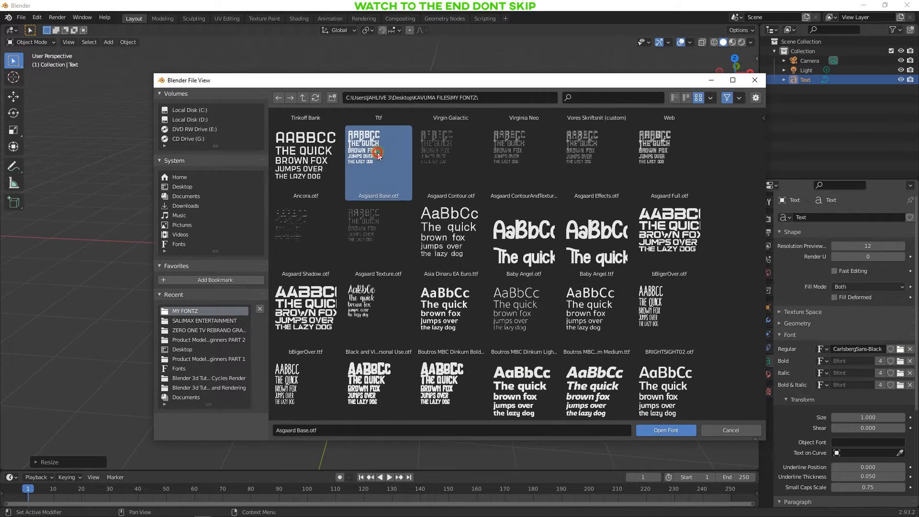
middle_click_drag(460, 196, 406, 194)
scroll(405, 193, "up", 3)
Scale up the letter S in front view and centre it horizontally on the world origin, standing on the red axis.
key("KP_1")
scroll(415, 254, "down", 5)
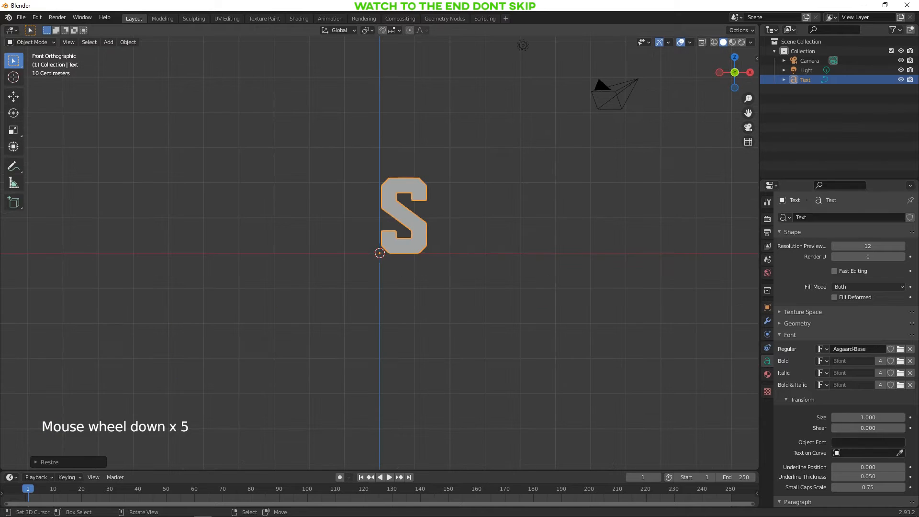
key("s")
left_click(497, 198)
key("g")
left_click(346, 262)
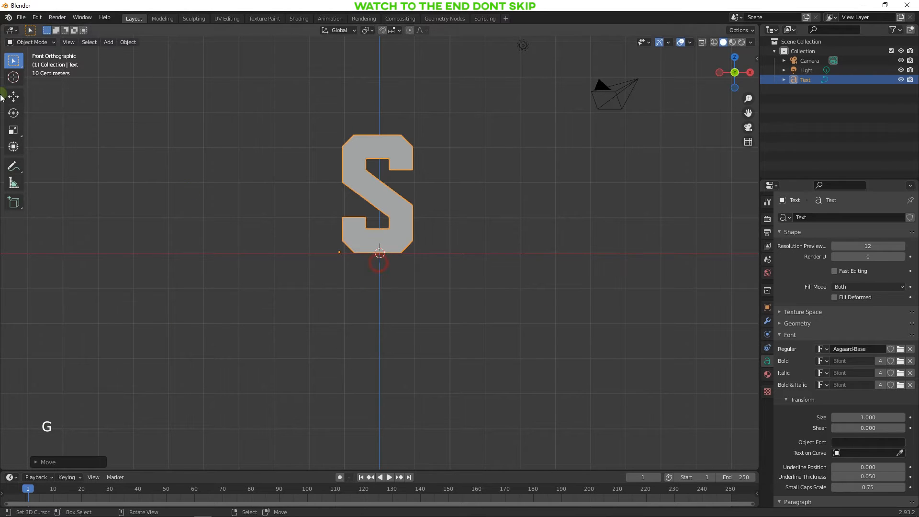
Activate the Move tool and set the letter's origin to its geometry.
left_click(13, 96)
left_click(128, 42)
mouse_move(174, 65)
left_click(244, 74)
Enlarge the letter S again and raise it along Z so its base rests on the red axis.
middle_click_drag(534, 238, 429, 201)
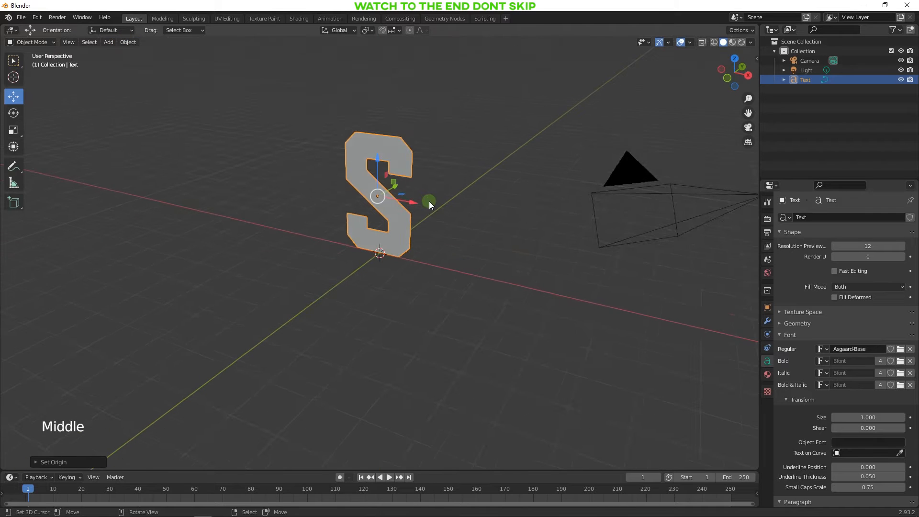
scroll(429, 201, "up", 2)
key("s")
left_click(535, 164)
key("KP_1")
left_click_drag(377, 165, 380, 82)
Give the letter S a round bevel with a depth of 0.002 m and a resolution of 32.
middle_click_drag(380, 94, 905, 444, "shift")
left_click(373, 131)
left_click(796, 323)
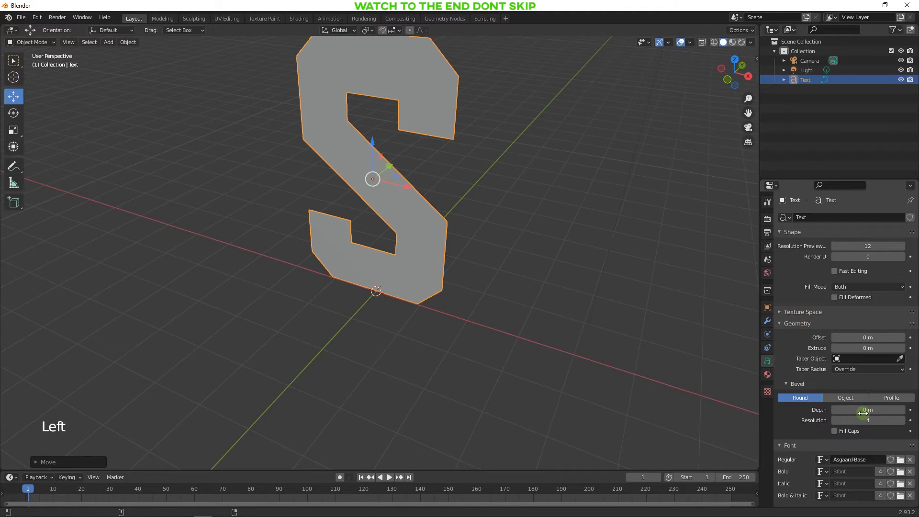
left_click_drag(868, 409, 876, 409, "shift")
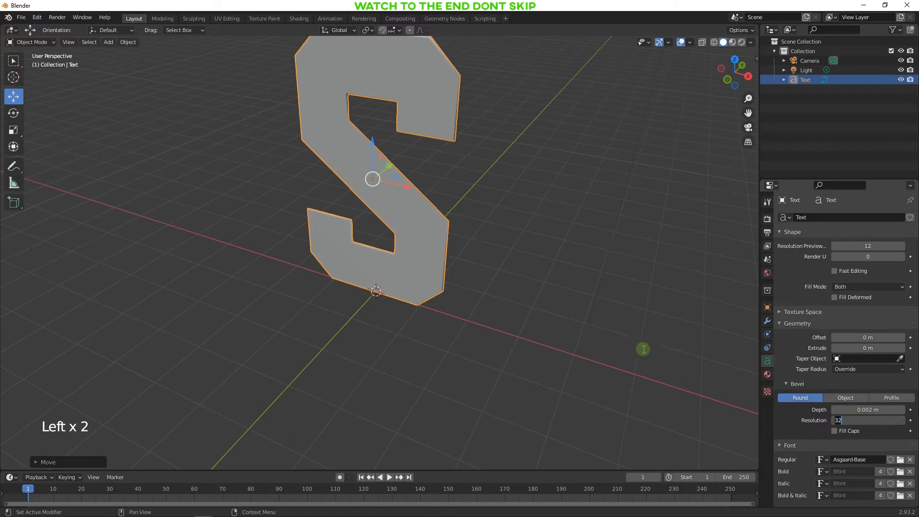
Switch to a wireframe top view and duplicate the letter S in place.
key("KP_7")
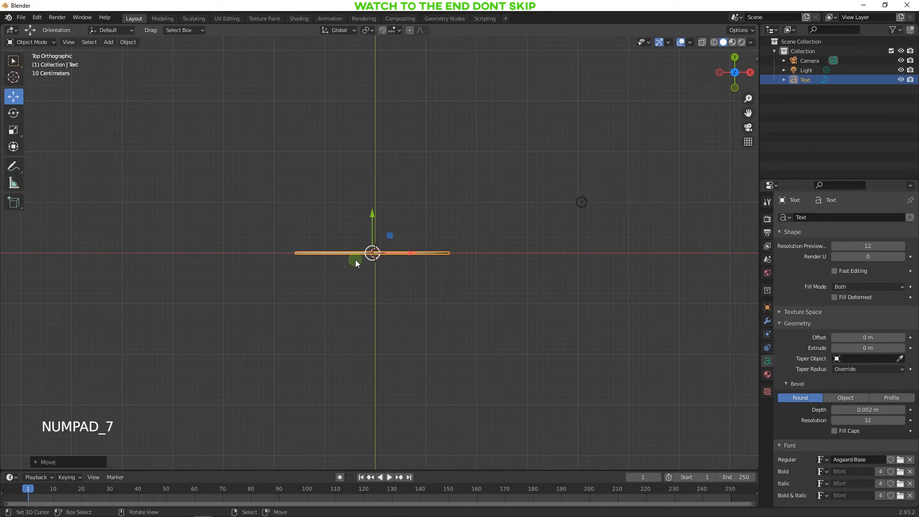
key("z")
key("shift+d")
right_click(391, 254)
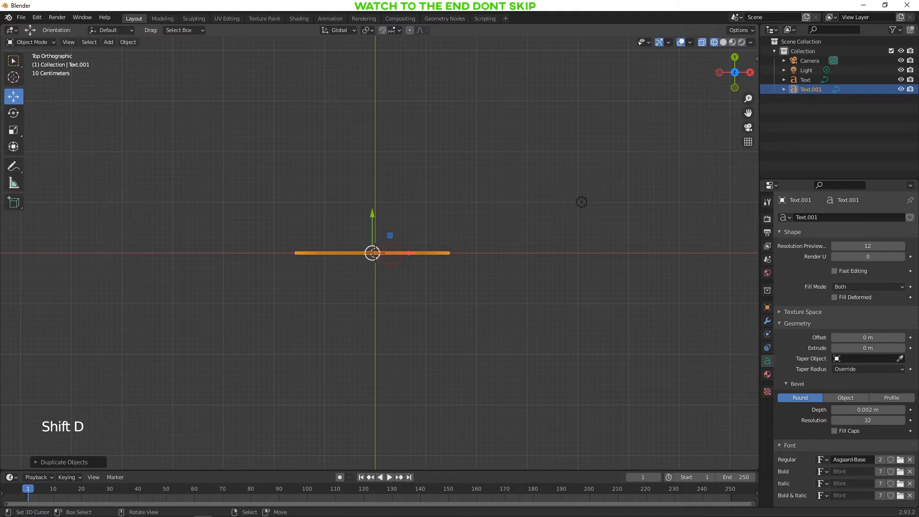
Try to reset the duplicate's origin after placing the 3D cursor on the letter's left corner.
key("r")
right_click(396, 289)
key("KP_1")
left_click(296, 258)
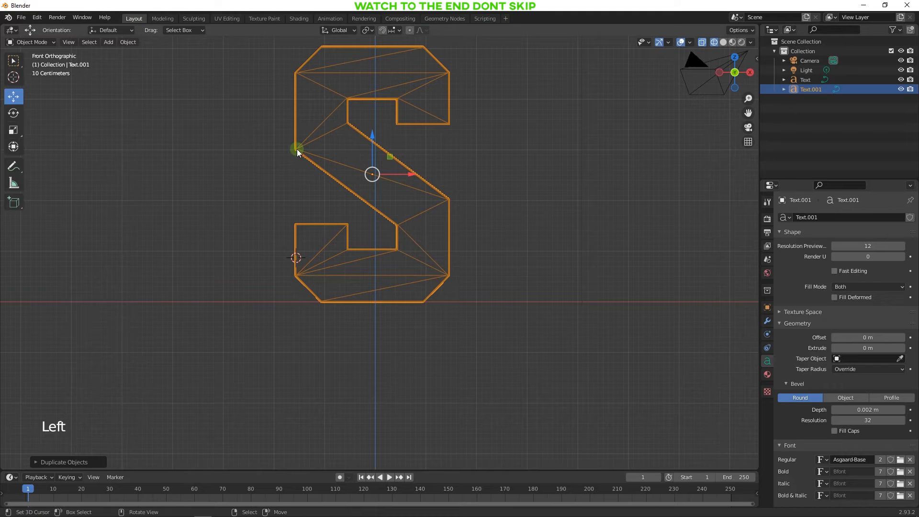
key("Tab")
key("Tab")
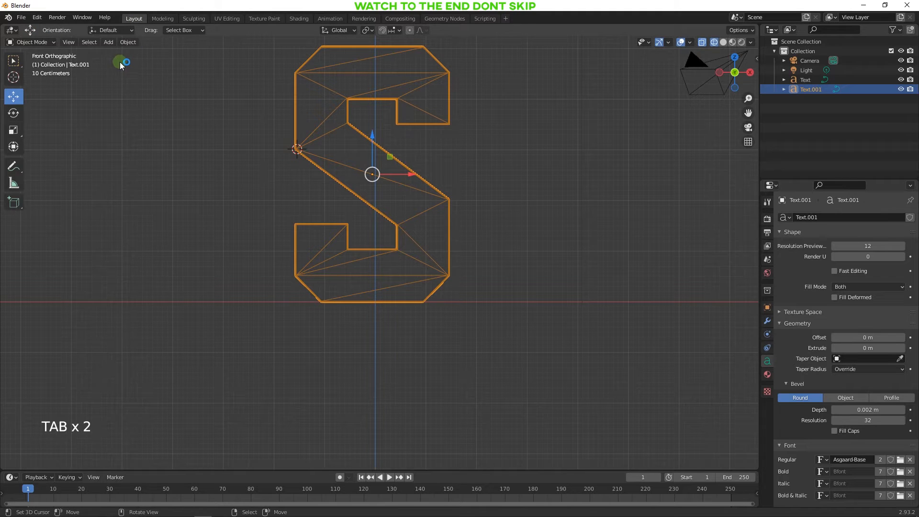
left_click(128, 42)
mouse_move(144, 63)
left_click(246, 62)
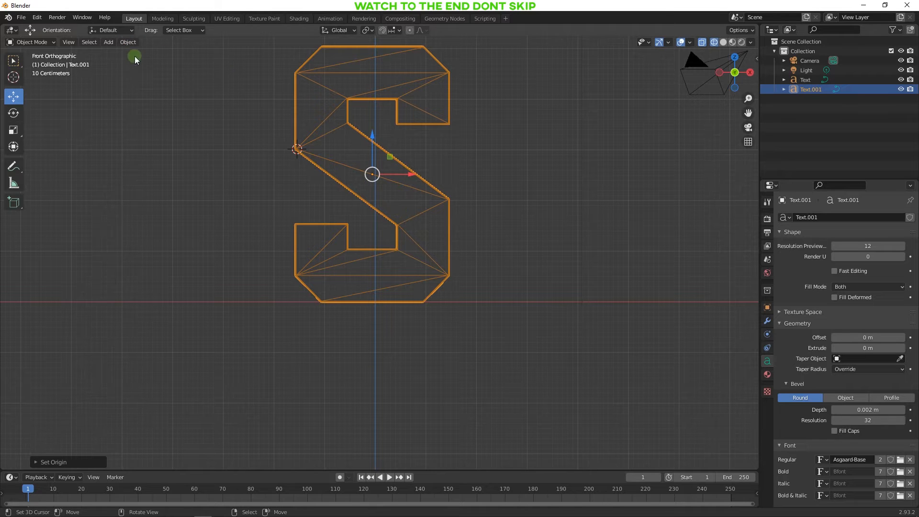
Snap the 3D cursor to the selected duplicate letter.
left_click(129, 42)
key("shift+s")
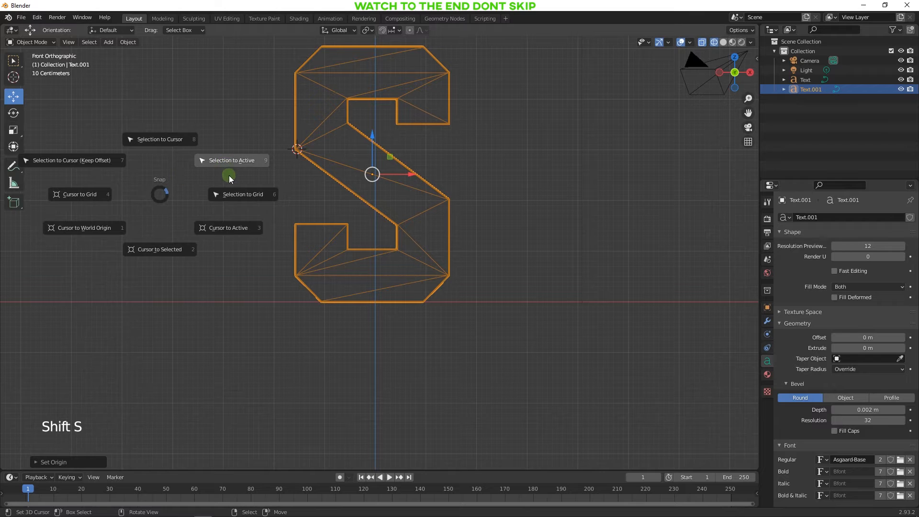
left_click(170, 253)
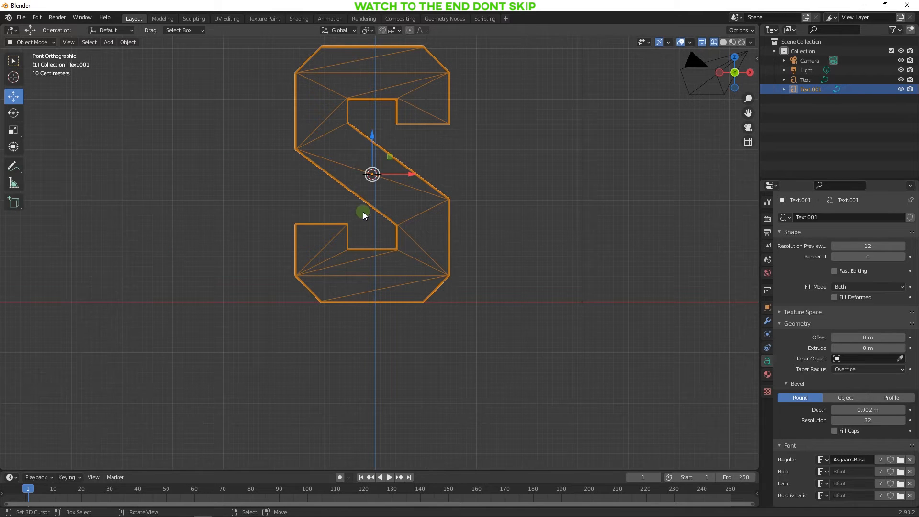
Rotate the duplicate counterclockwise in top view and move it so its left end meets the original's left end.
key("KP_7")
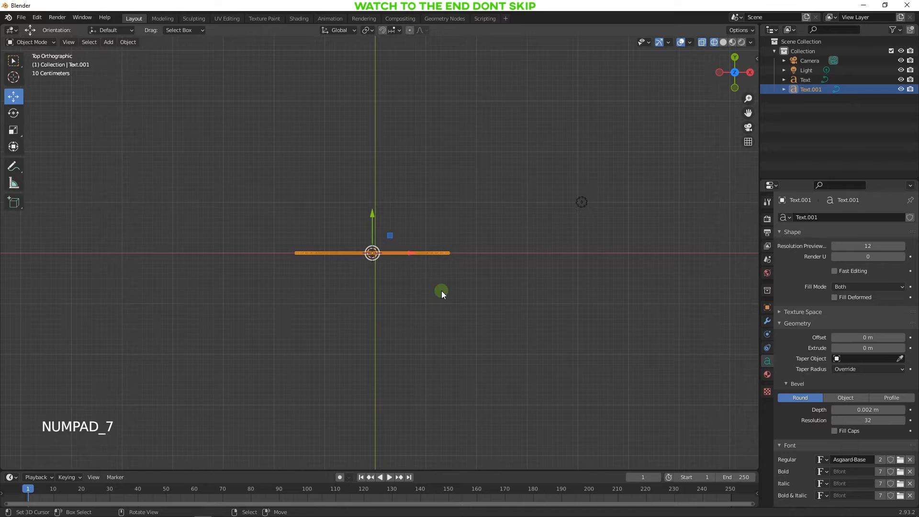
key("r")
left_click(414, 283)
key("g")
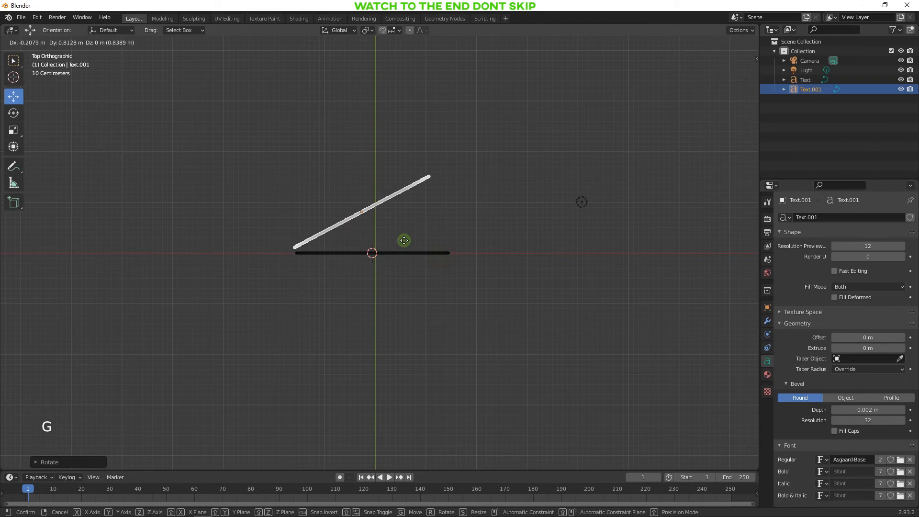
left_click(404, 244)
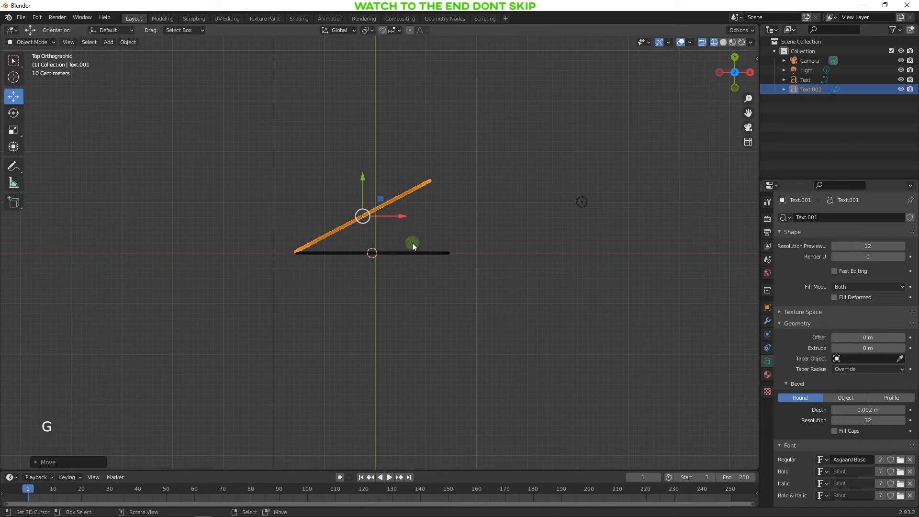
Duplicate the angled letter, rotate the copy more steeply and align its lower end with the shared hinge point.
key("shift+d")
left_click(414, 233)
key("t")
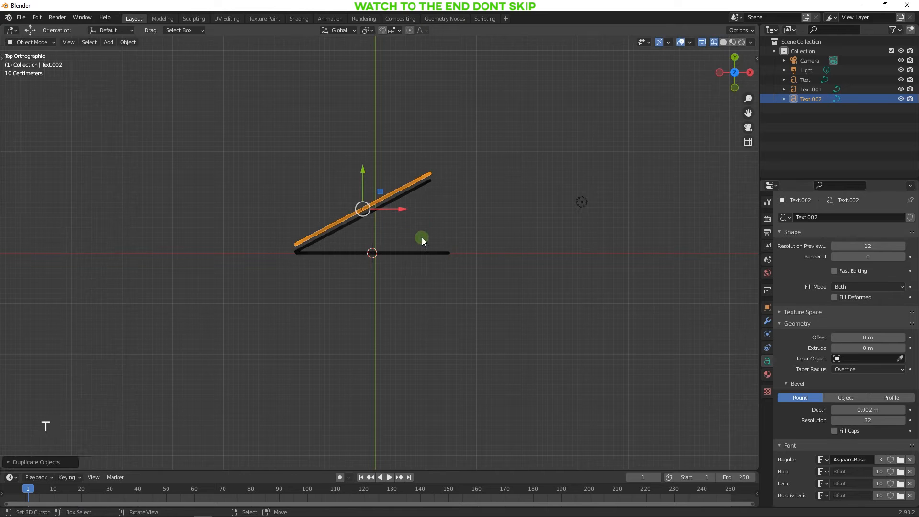
key("r")
left_click(415, 211)
key("g")
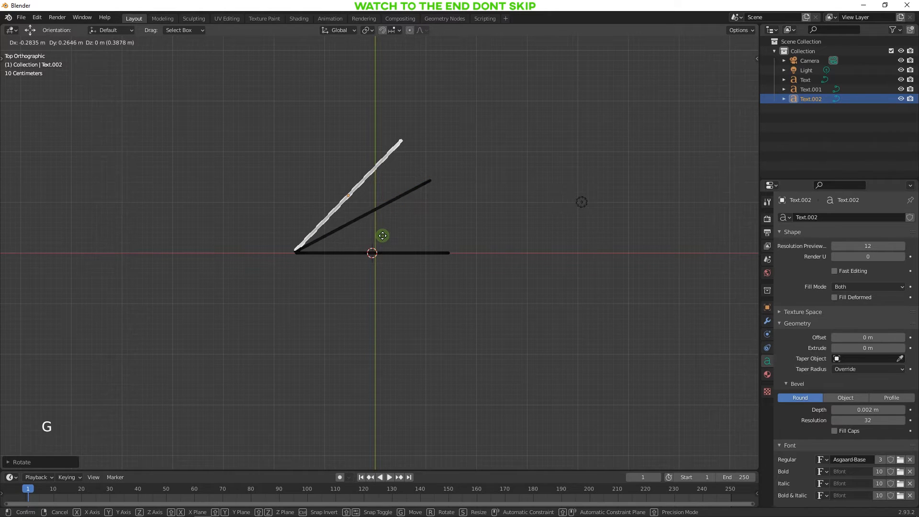
left_click(383, 238)
Add a third copy of the letter, tilt it steeper than the previous one and fit its lower end to the hinge point.
key("shift+d")
right_click(387, 239)
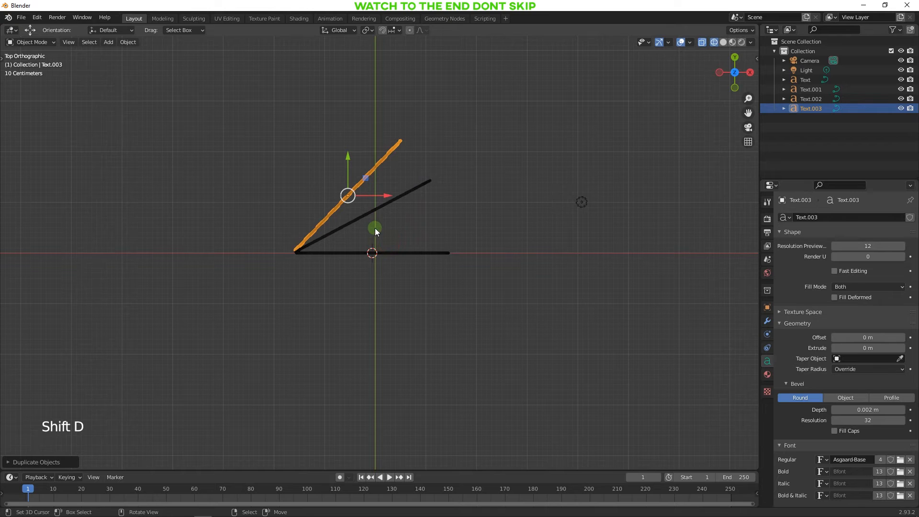
key("g")
left_click(375, 239)
key("r")
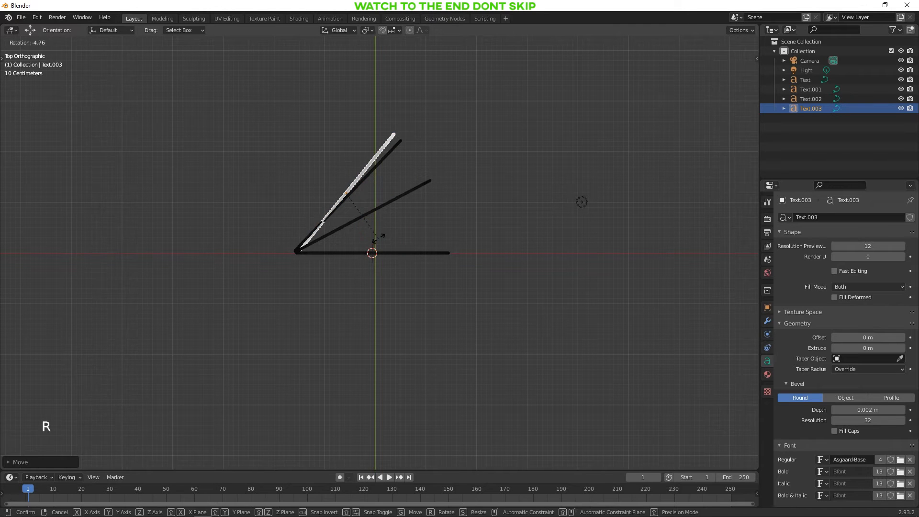
left_click(360, 237)
key("g")
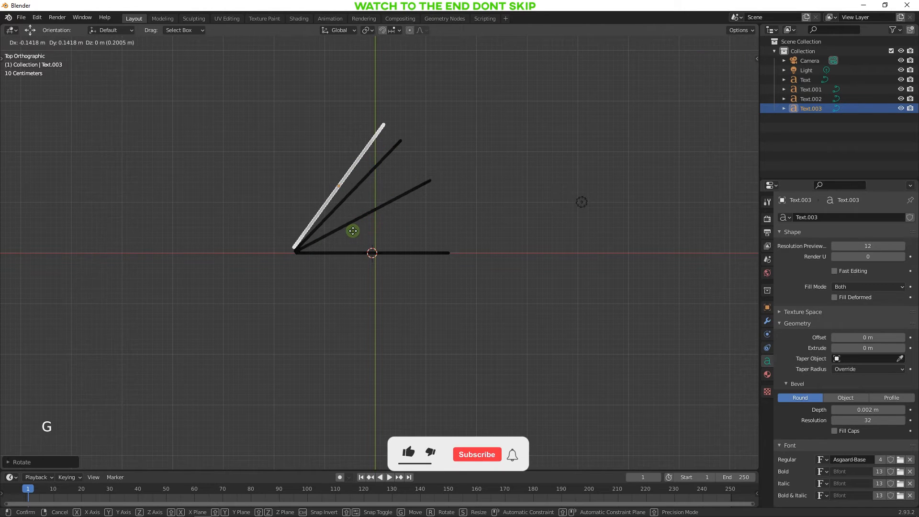
left_click(352, 230)
key("r")
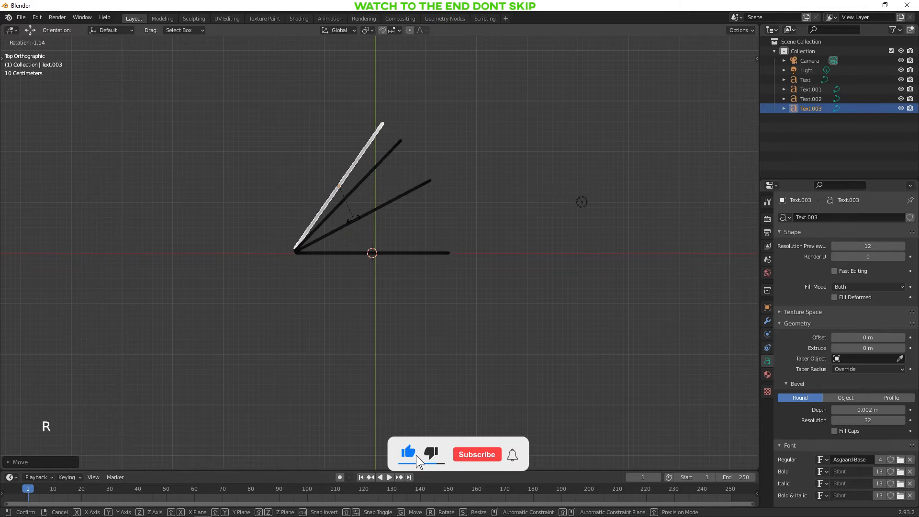
left_click(353, 220)
key("g")
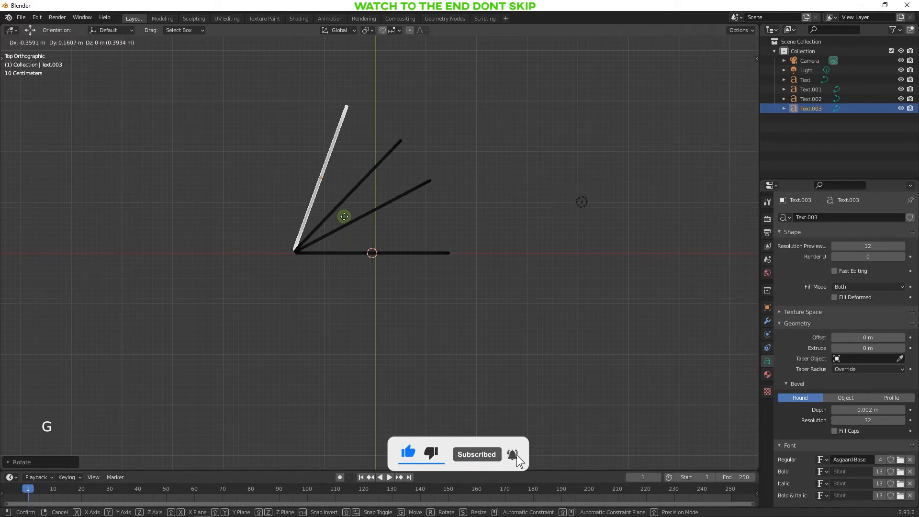
left_click(344, 216)
Add a fourth copy, rotate it perpendicular to the original letter and move its lower end to the hinge point.
key("shift+d")
left_click(338, 211)
key("r")
left_click(341, 274)
key("g")
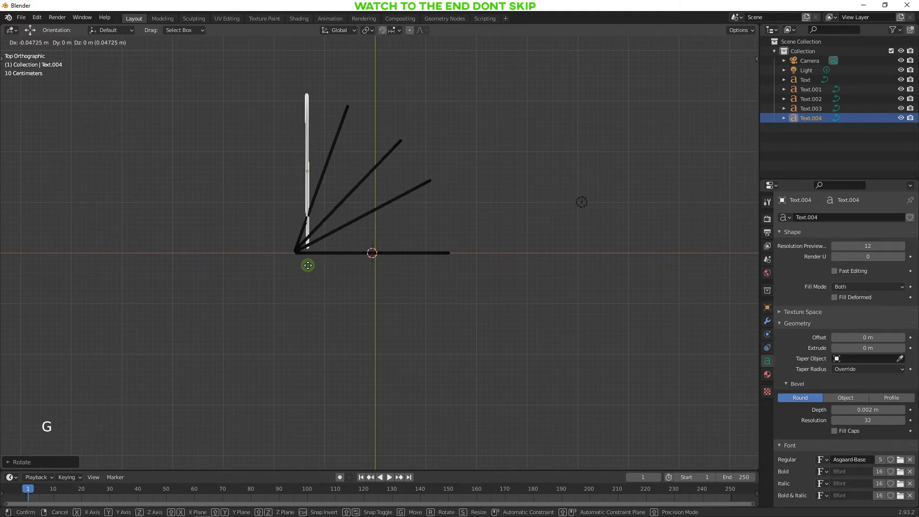
left_click(335, 270)
Orbit around the fanned letters and switch the viewport to solid shading.
mouse_move(335, 270)
middle_mouse_down()
mouse_move(349, 269)
mouse_move(324, 225)
mouse_move(337, 221)
middle_mouse_up()
key("z")
left_click(491, 225)
Return to the top wireframe view of the fanned letters and add an empty at the 3D cursor.
mouse_move(490, 225)
middle_mouse_down()
mouse_move(452, 202)
mouse_move(409, 276)
mouse_move(579, 271)
mouse_move(363, 290)
middle_mouse_up()
scroll(457, 191, "down", 4)
key("KP_7")
key("z")
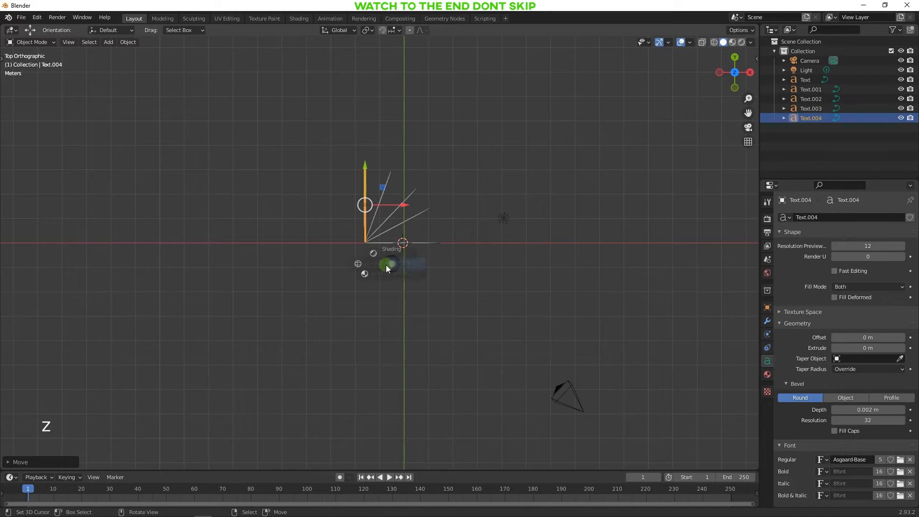
left_click(329, 269)
key("shift+a")
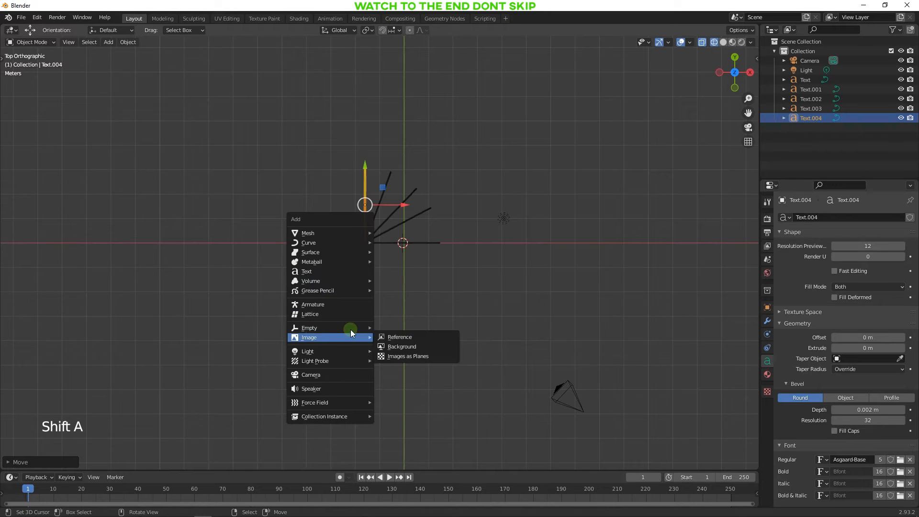
mouse_move(316, 327)
left_click(403, 328)
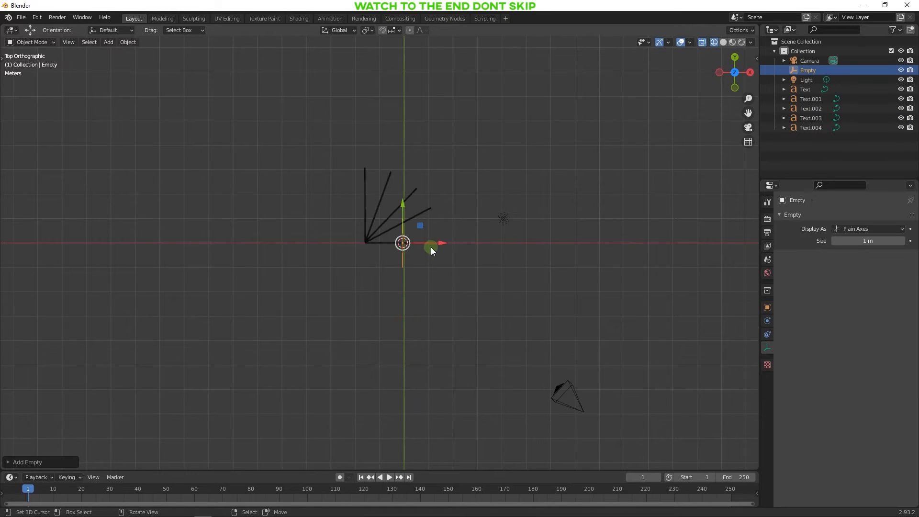
Move the empty onto the fan's shared hinge point and scale it to more than twice its size.
key("g")
left_click(395, 248)
key("s")
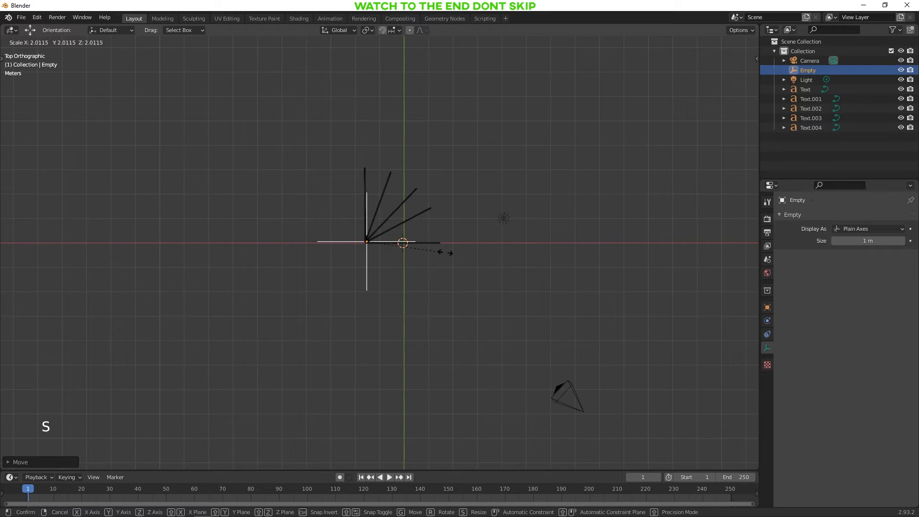
left_click(456, 248)
key("KP_1")
key("KP_7")
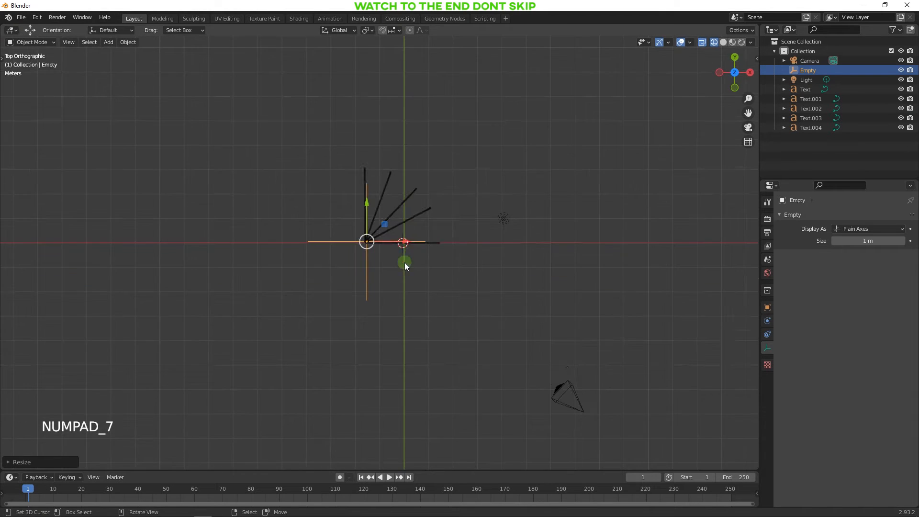
Select all five letters together with the empty and parent the letters to the empty.
scroll(403, 263, "up", 4)
key("b")
left_click_drag(564, 97, 339, 270)
right_click(310, 226, "shift")
right_click(311, 227, "shift")
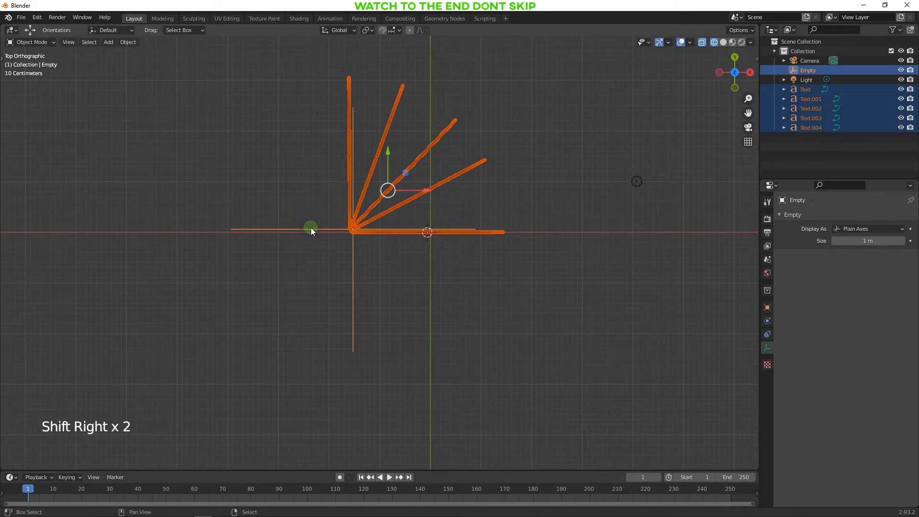
key("ctrl+p")
left_click(307, 237)
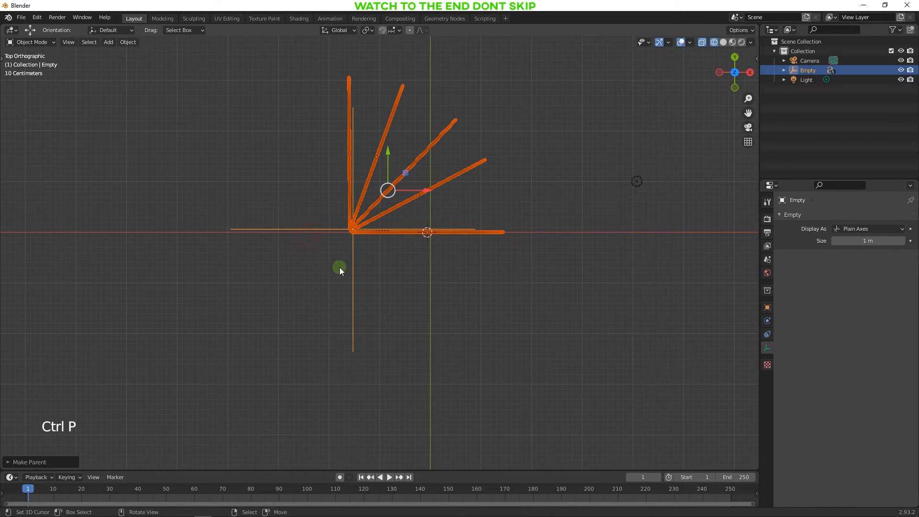
Try rotating the empty freely and about the global Z axis to swing the whole letter fan around its hinge.
left_click(351, 279)
key("r")
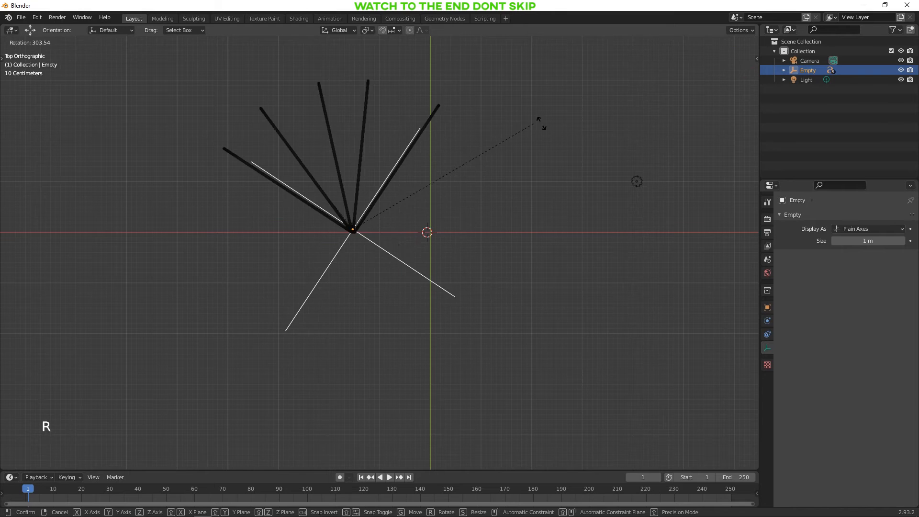
right_click(462, 301)
mouse_move(418, 291)
middle_mouse_down()
mouse_move(409, 248)
mouse_move(493, 250)
middle_mouse_up()
key("z")
key("r")
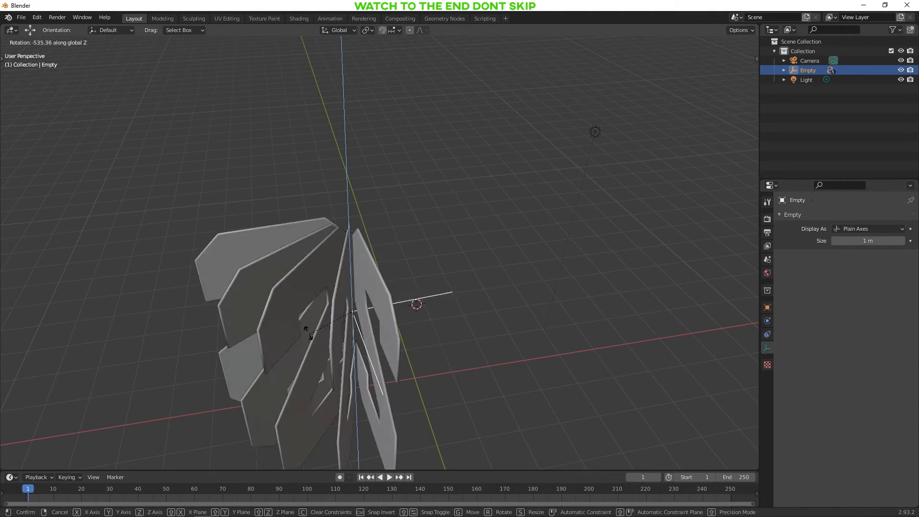
left_click(277, 263)
Duplicate the whole letter fan with its empty in the front wireframe view and place the copy above and beside the original.
key("KP_1")
scroll(329, 274, "down", 4)
middle_click_drag(354, 277, 463, 300)
key("KP_1")
key("z")
left_click(328, 285)
key("b")
left_click_drag(426, 235, 312, 337)
key("shift+d")
left_click(273, 244)
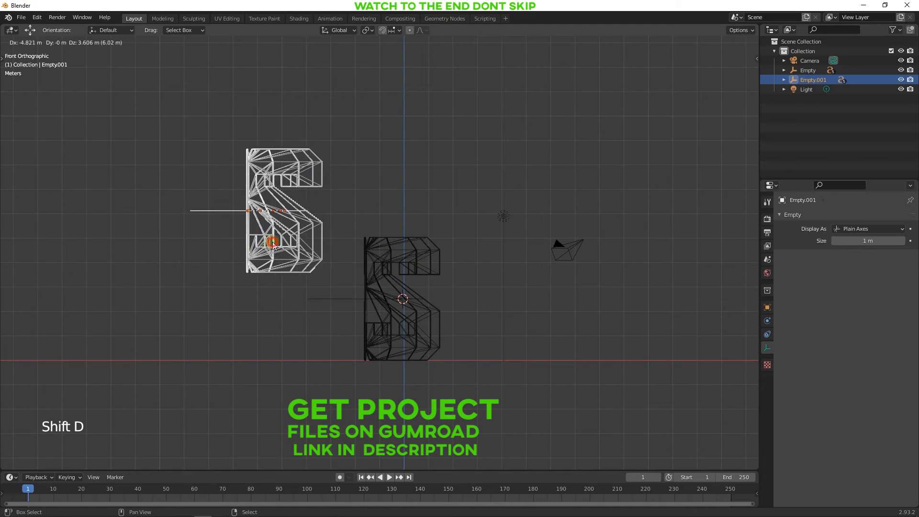
Rotate the duplicated fan's empty in top view and inspect the turned copy in solid shading.
key("KP_7")
right_click(229, 240)
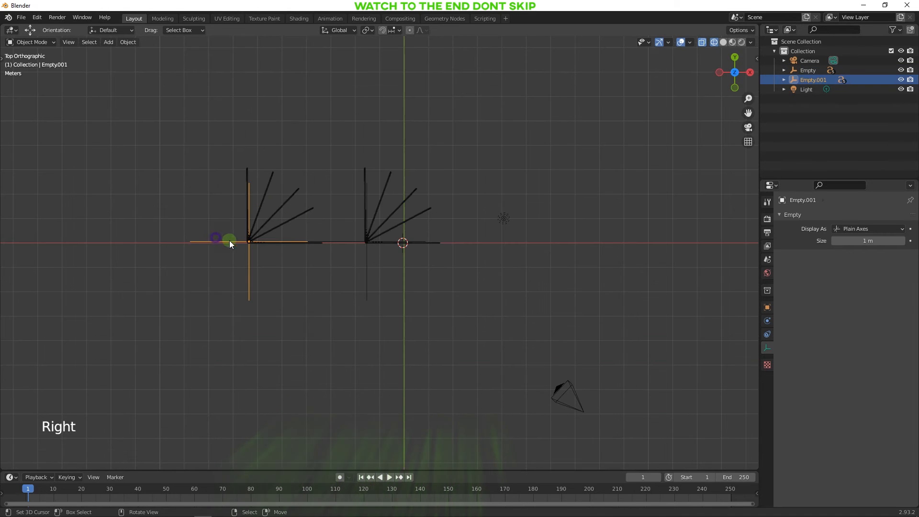
key("r")
left_click(165, 240)
mouse_move(240, 270)
middle_mouse_down()
mouse_move(326, 206)
mouse_move(526, 413)
mouse_move(437, 365)
mouse_move(408, 302)
middle_mouse_up()
key("z")
middle_click_drag(257, 272, 234, 229)
key("KP_1")
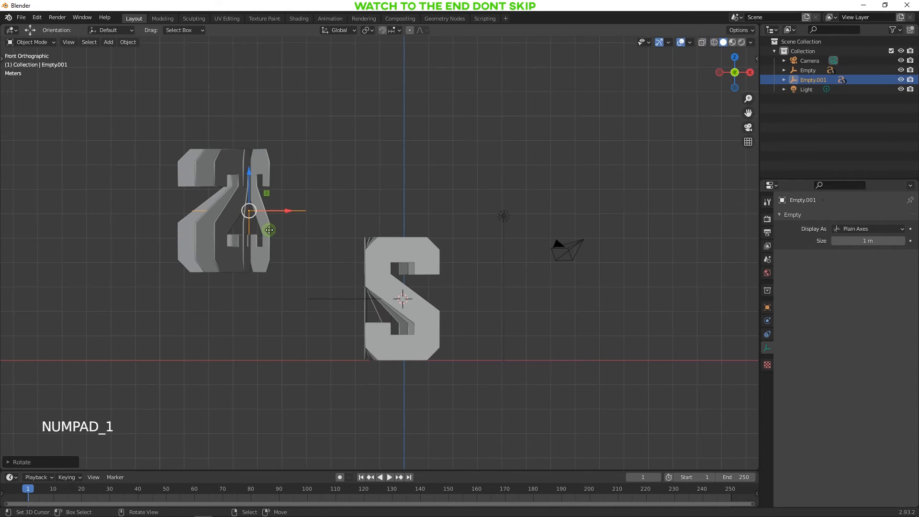
Move the duplicated fan to the right of the original S and rotate it back to the original's orientation.
key("g")
left_click(542, 311)
key("KP_7")
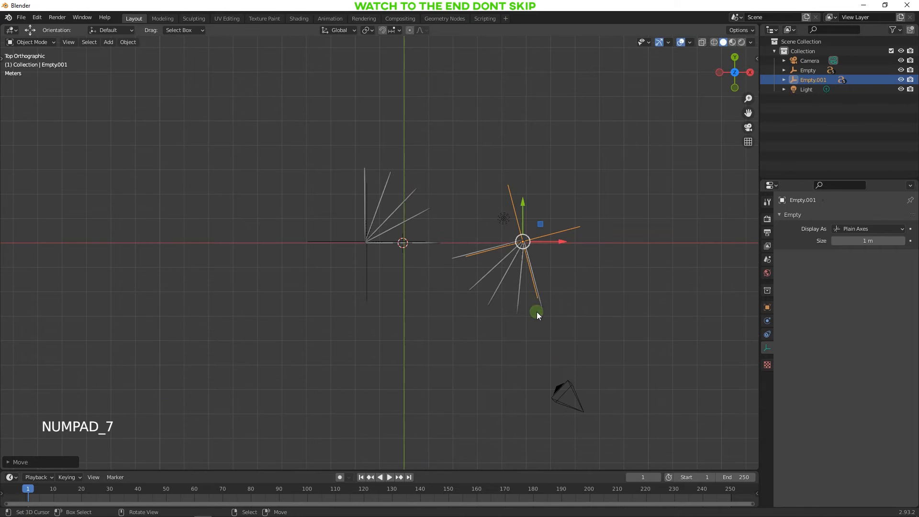
key("r")
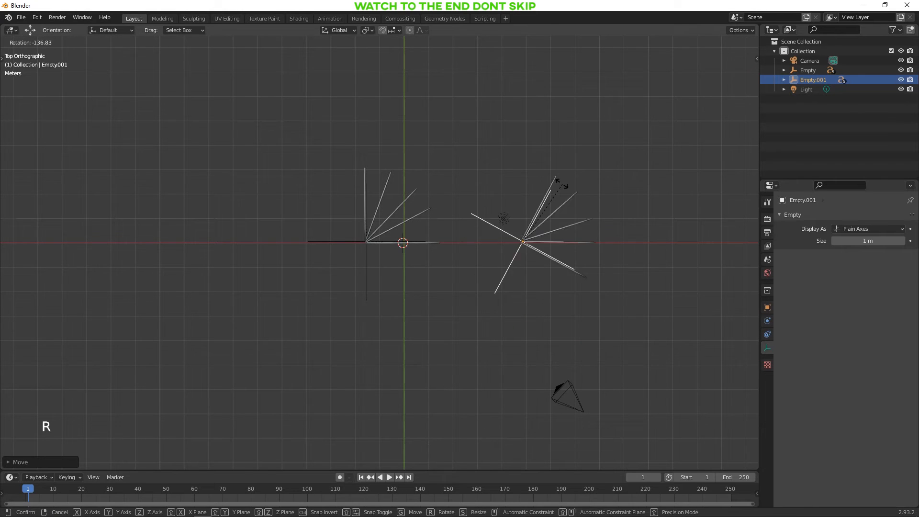
left_click(528, 188)
key("g")
left_click(535, 273)
middle_click_drag(535, 273, 494, 259)
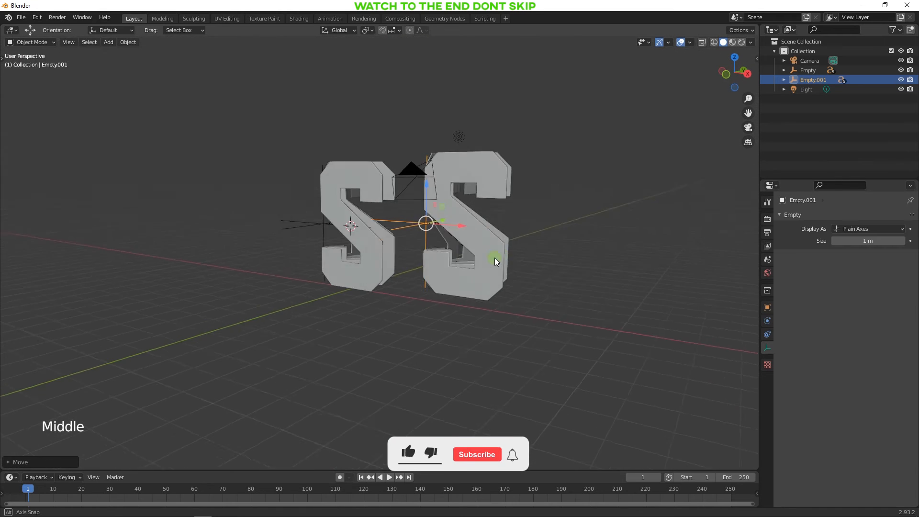
Change the text of the two frontmost letters in the duplicated fan to O.
right_click(490, 252)
key("Tab")
key("ctrl+a")
type("O")
key("Tab")
right_click(490, 251)
key("Tab")
key("ctrl+a")
type("O")
key("Tab")
Change the text of the remaining three letters in the duplicated fan to O.
middle_click_drag(490, 251, 434, 274)
right_click(431, 247)
key("Tab")
key("ctrl+a")
type("O")
key("Tab")
right_click(452, 239)
key("Tab")
key("ctrl+a")
type("O")
key("Tab")
right_click(449, 216)
key("Tab")
key("ctrl+a")
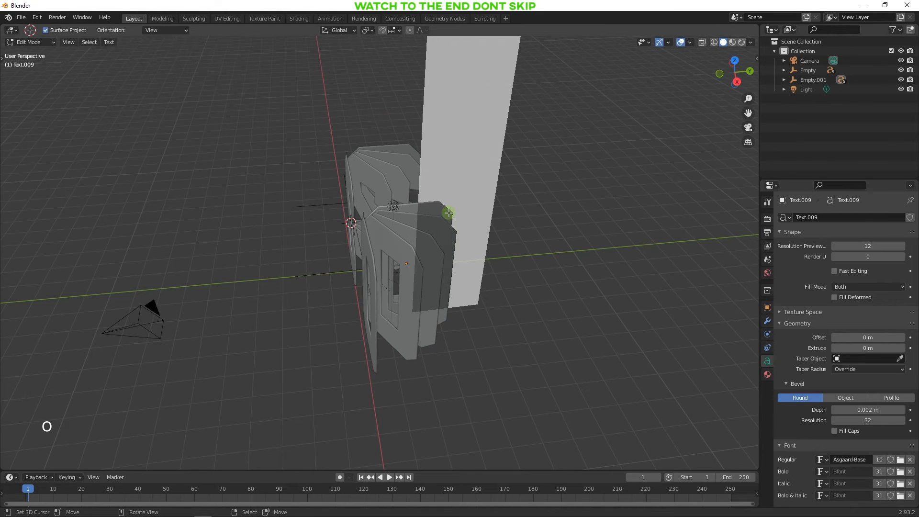
key("Tab")
Select the O fan's empty, then scale and move it so the O sits beside the S at similar height.
key("KP_1")
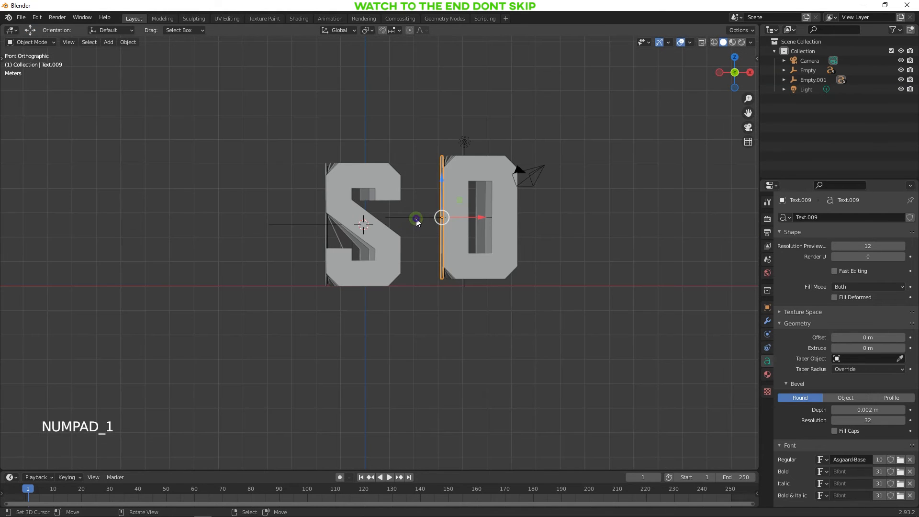
right_click(416, 219)
key("s")
left_click(586, 219)
key("g")
left_click(561, 231)
key("s")
left_click(275, 219)
left_click(279, 210)
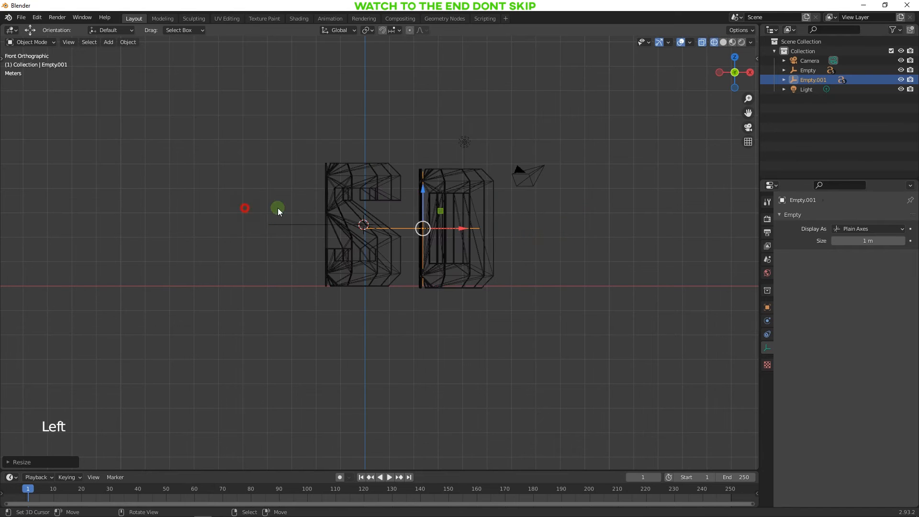
Duplicate the S fan with its empty and place the copy to the right of the O to spell SOS.
right_click(326, 216)
key("b")
left_click_drag(301, 161, 343, 264)
key("shift+d")
left_click(541, 231)
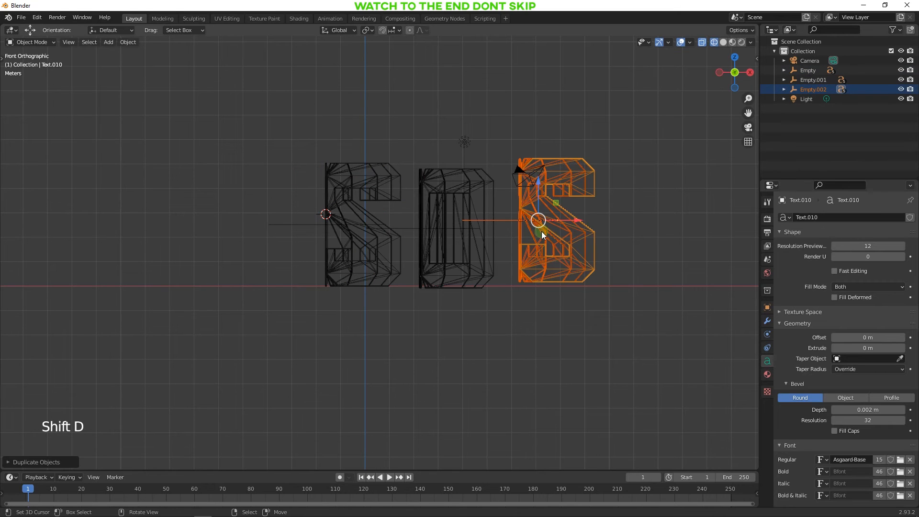
key("z")
mouse_move(537, 237)
middle_mouse_down("shift")
mouse_move(445, 288)
mouse_move(428, 288)
middle_mouse_up("shift")
right_click(425, 268)
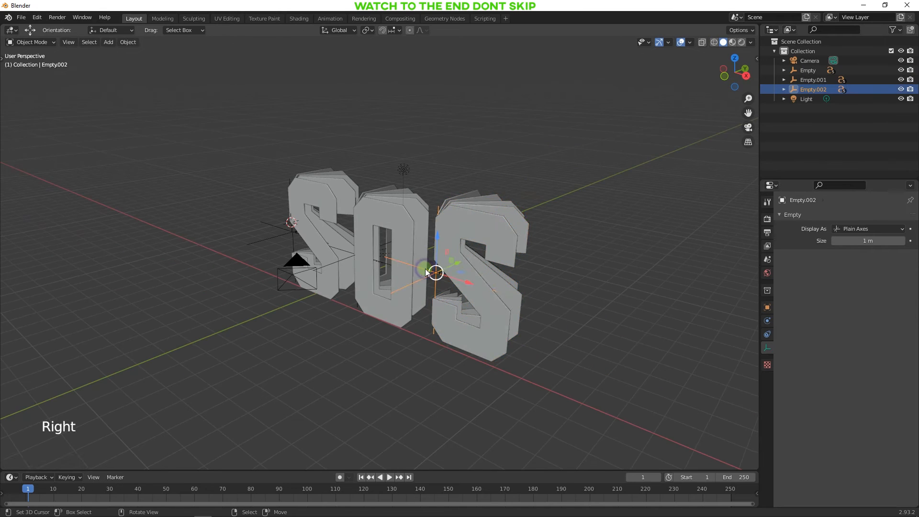
key("KP_1")
key("shift+d")
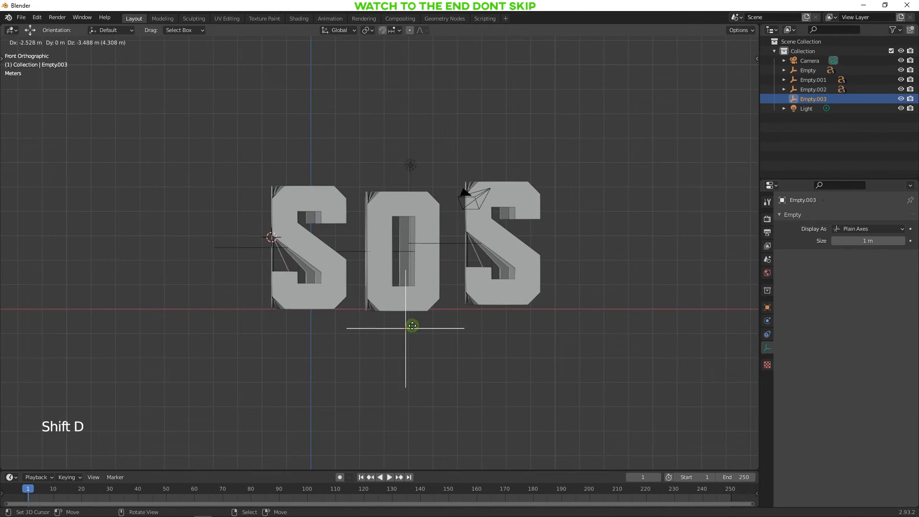
right_click(412, 326)
key("x")
left_click(413, 324)
Align the camera to the current front view and split the viewport vertically into two side-by-side views.
key("ctrl+alt+KP_0")
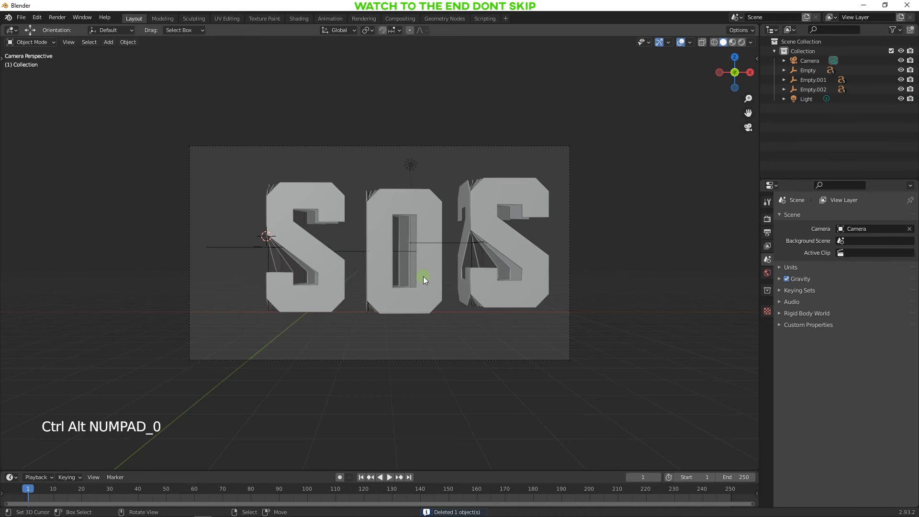
scroll(423, 277, "up", 1)
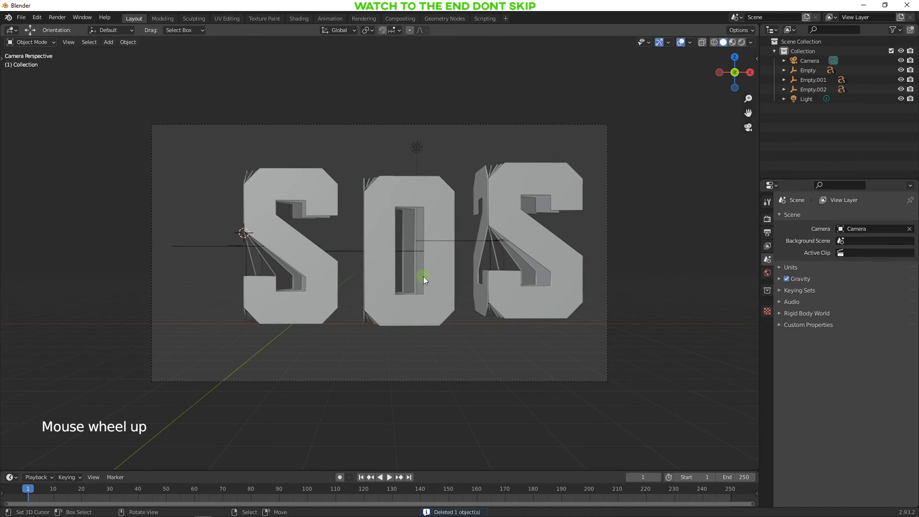
right_click(173, 470)
left_click(173, 469)
left_click(304, 403)
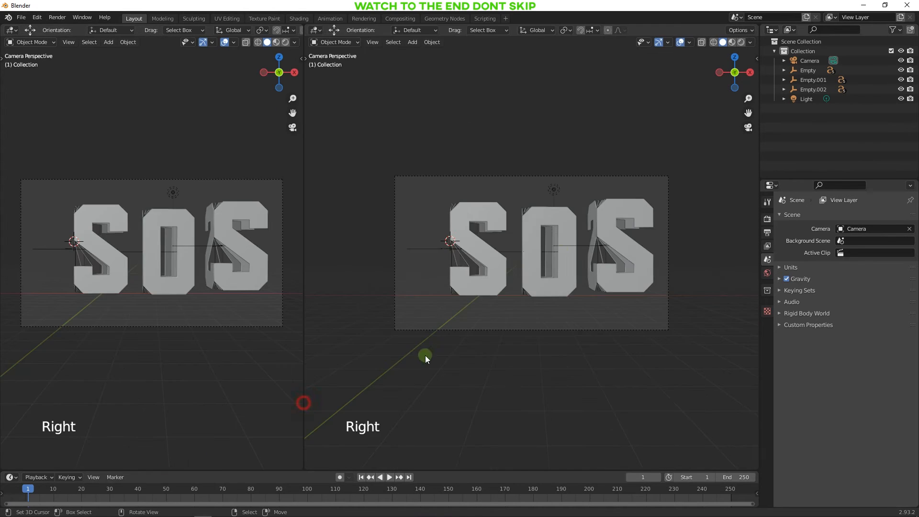
scroll(561, 248, "up", 3)
left_click_drag(304, 189, 453, 190)
Switch the second viewport to rendered shading with its tool shelf hidden.
key("t")
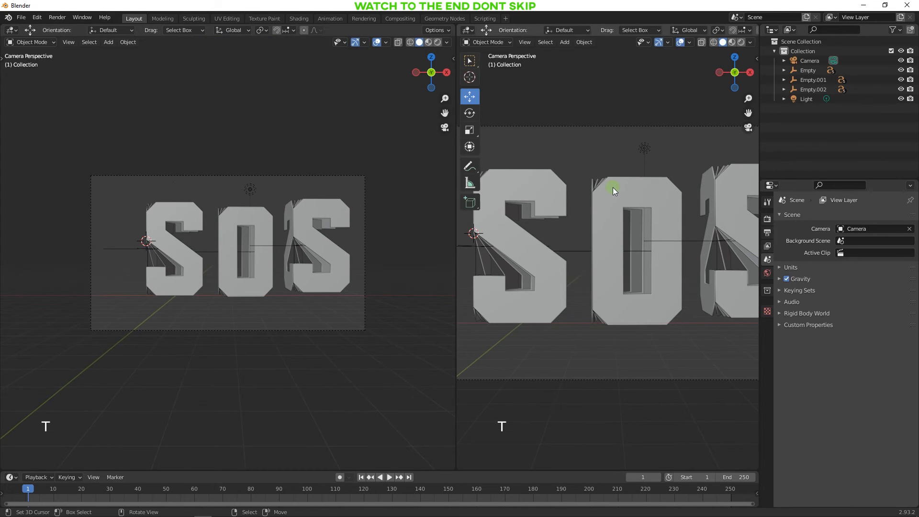
key("t")
key("z")
left_click(616, 128)
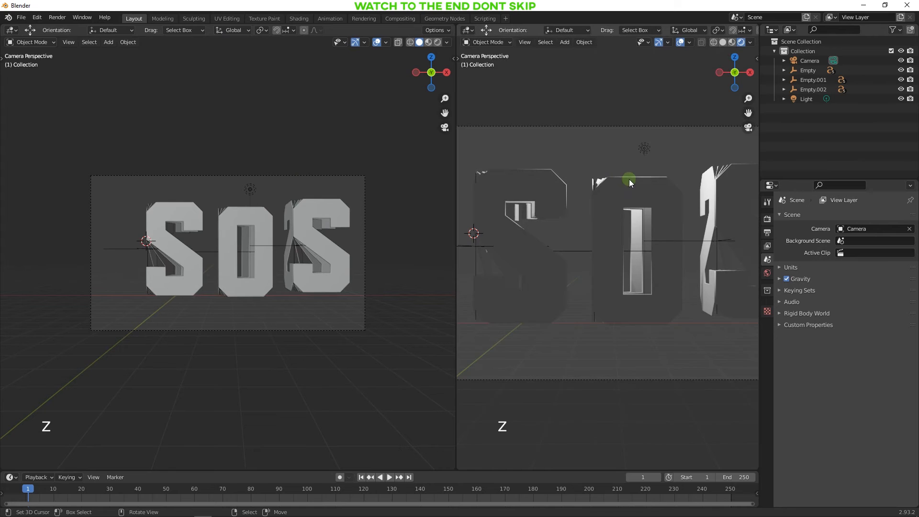
Lock the camera to the view and pull it back until all three letters fit in the frame.
key("n")
left_click(755, 81)
left_click(698, 174)
key("n")
scroll(616, 252, "down", 3)
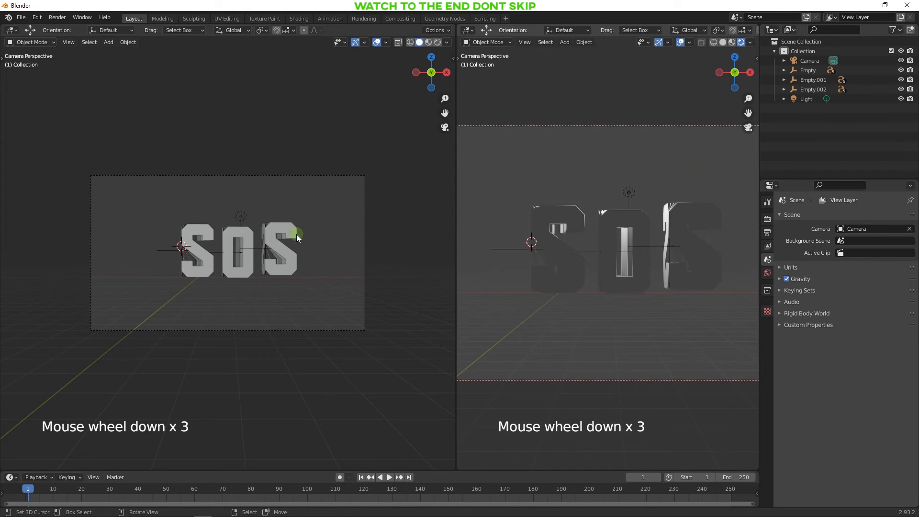
Move the point light in front of the letters and raise it well above the first S.
right_click(242, 216)
key("KP_7")
key("g")
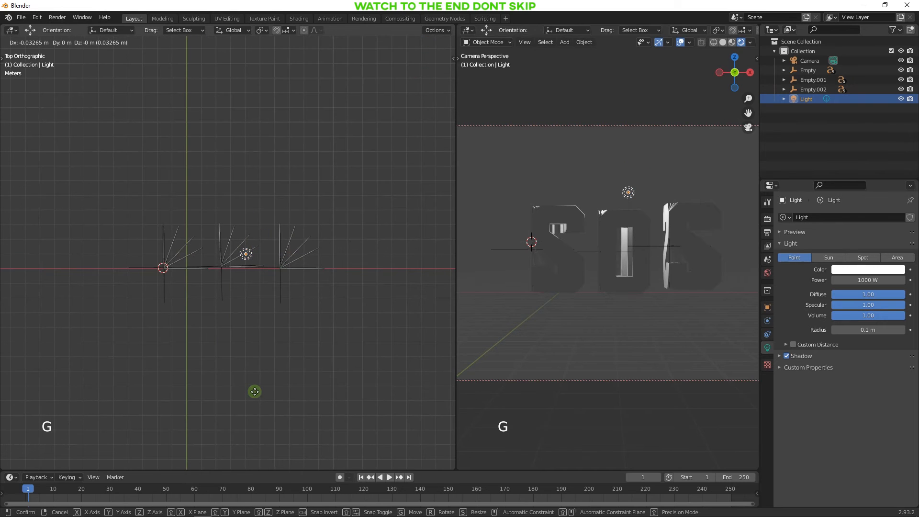
left_click(148, 328)
key("KP_1")
key("g")
left_click(240, 159)
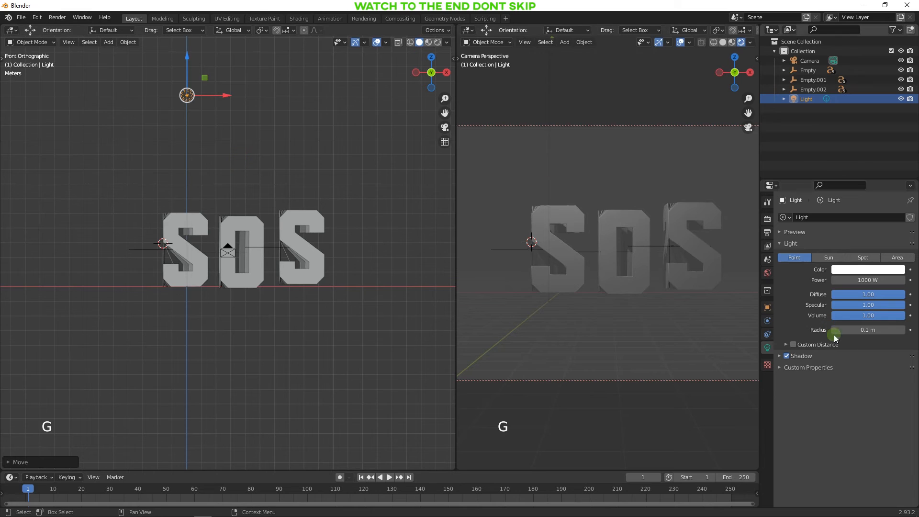
Set the point light's power to 3000 W and shift the camera slightly sideways to reframe the letters.
left_click(863, 280)
type("300")
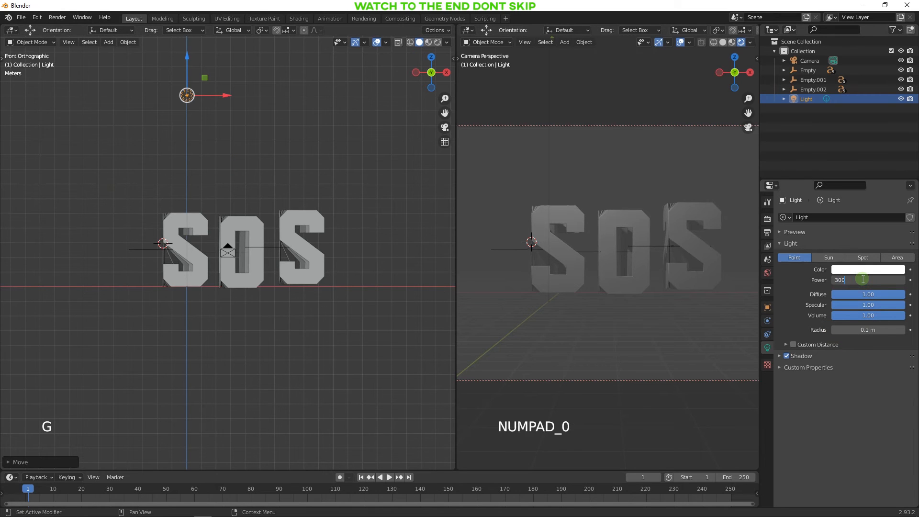
key("Return")
middle_click_drag(712, 264, 730, 266, "shift")
key("n")
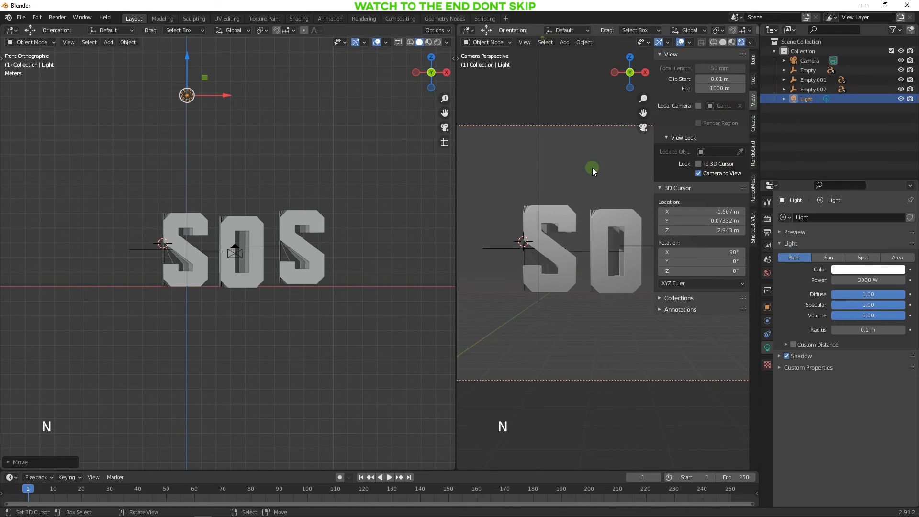
key("n")
Hide the overlays and gizmos in the rendered viewport and adjust the camera distance slightly in a temporarily maximized view.
left_click(680, 43)
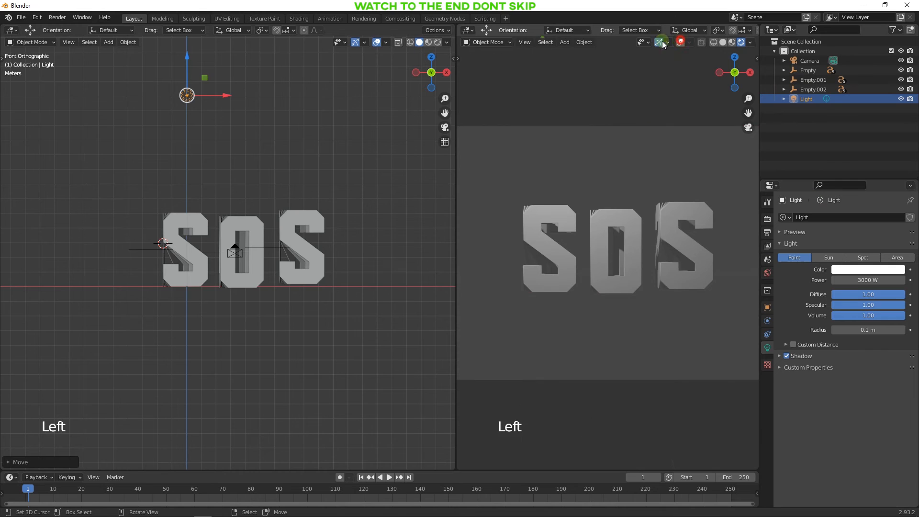
left_click(658, 43)
key("n")
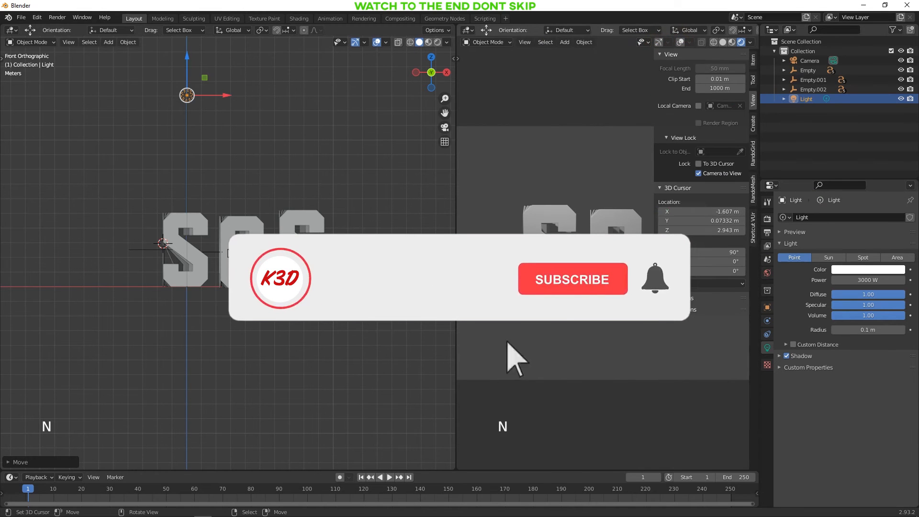
key("n")
key("ctrl+space")
middle_click_drag(665, 213, 664, 201, "ctrl")
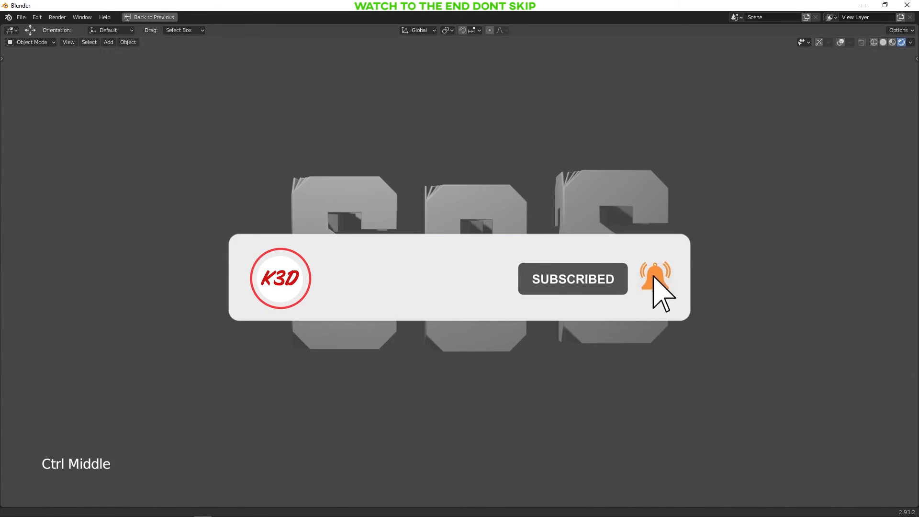
key("ctrl+space")
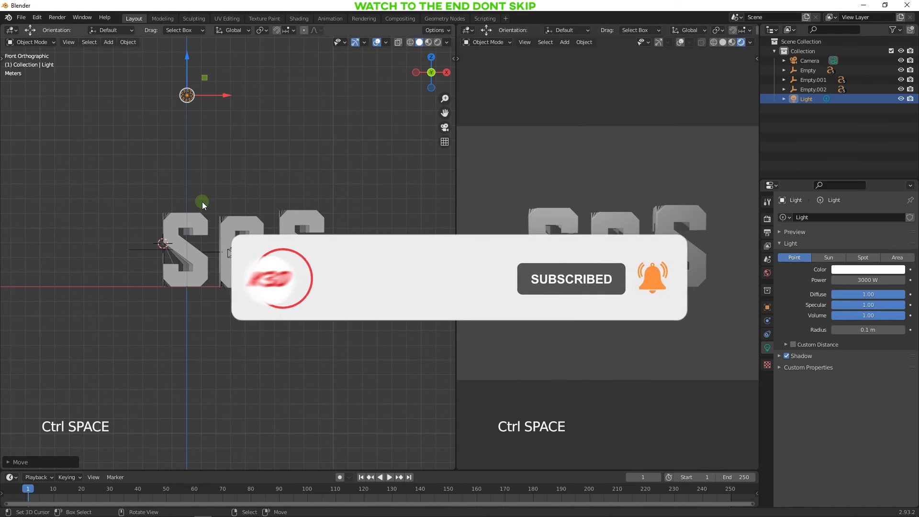
Orbit and shift the locked camera to frame the three letters from a tilted angle.
middle_click_drag(604, 200, 587, 213)
middle_click_drag(599, 276, 621, 271, "shift")
Add a plane, rotate it upright and scale it up into a large backdrop.
key("KP_1")
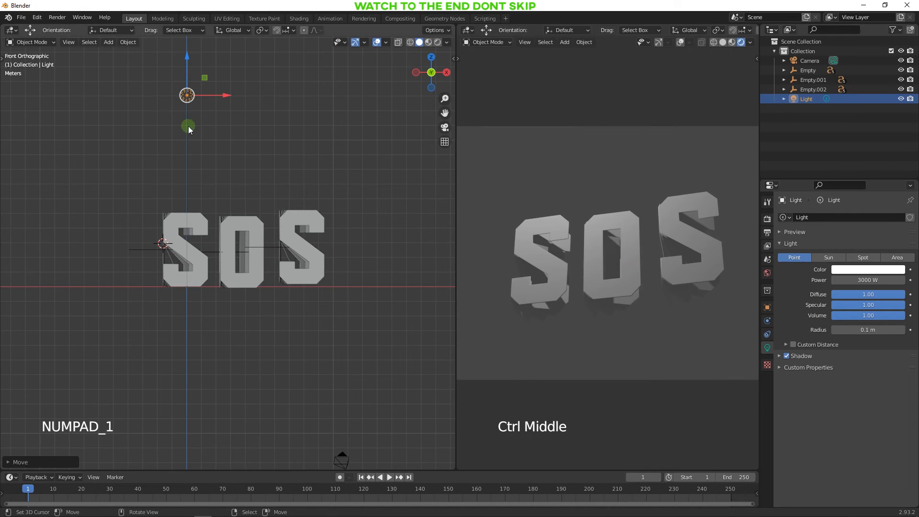
key("shift+a")
mouse_move(182, 36)
left_click(228, 38)
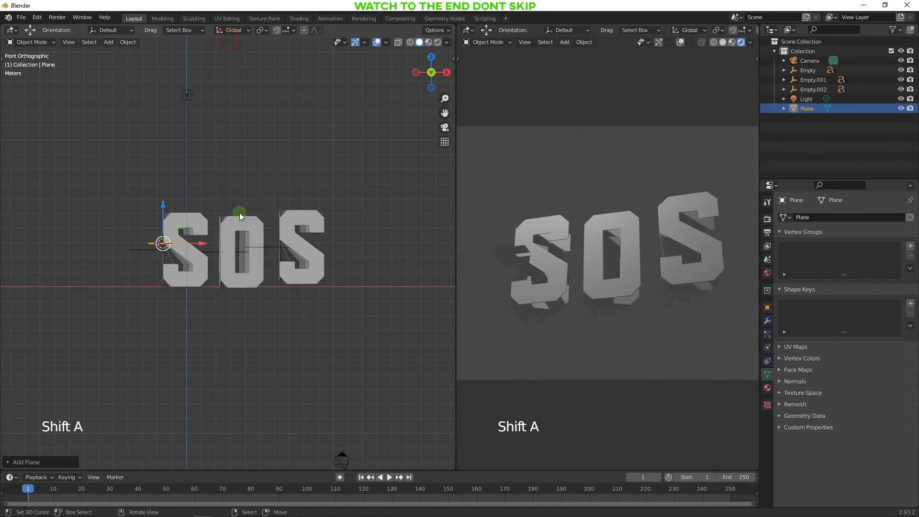
key("r")
left_click(153, 253)
key("s")
left_click(82, 287)
Move the backdrop plane in the top view so it stands behind the letters.
key("KP_7")
scroll(229, 271, "down", 3)
key("g")
left_click(232, 220)
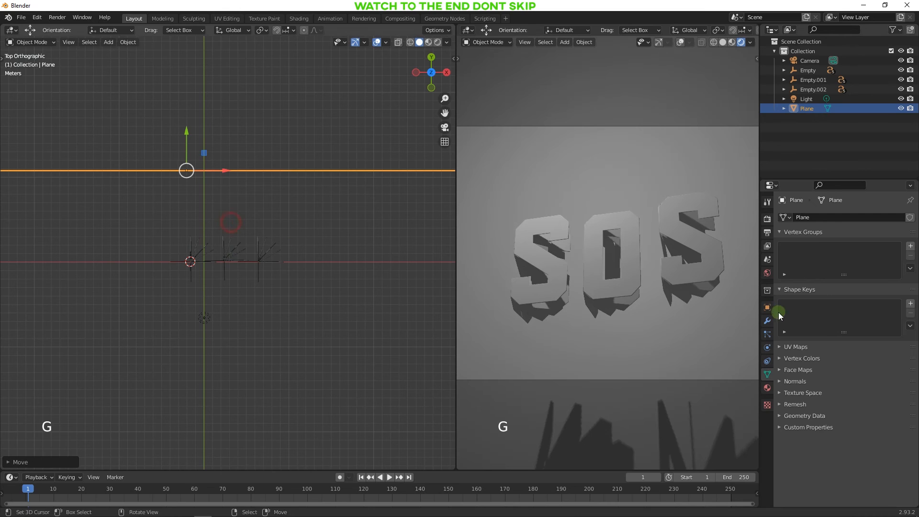
Give the world background colour an Environment Texture and load the 360_F_252462257 image from the recent ZERO ONE TV REBRAND folder.
left_click(767, 273)
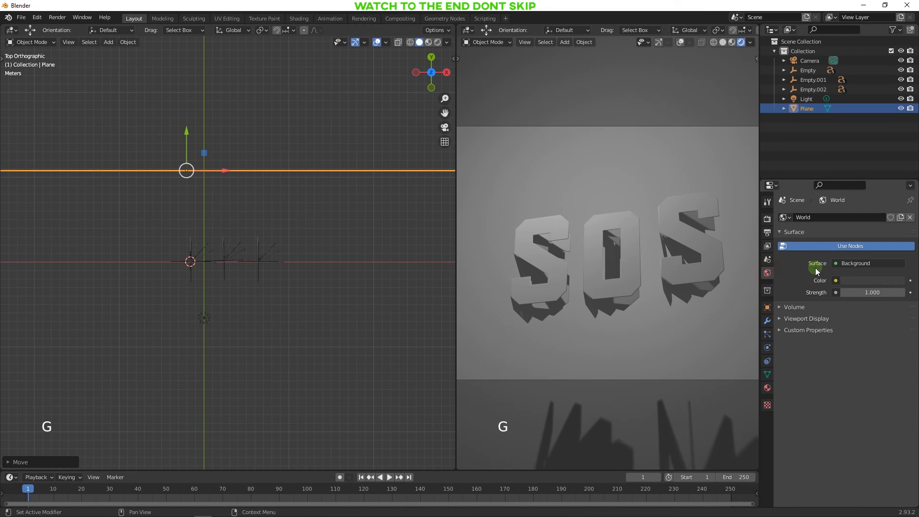
left_click(837, 281)
left_click(683, 322)
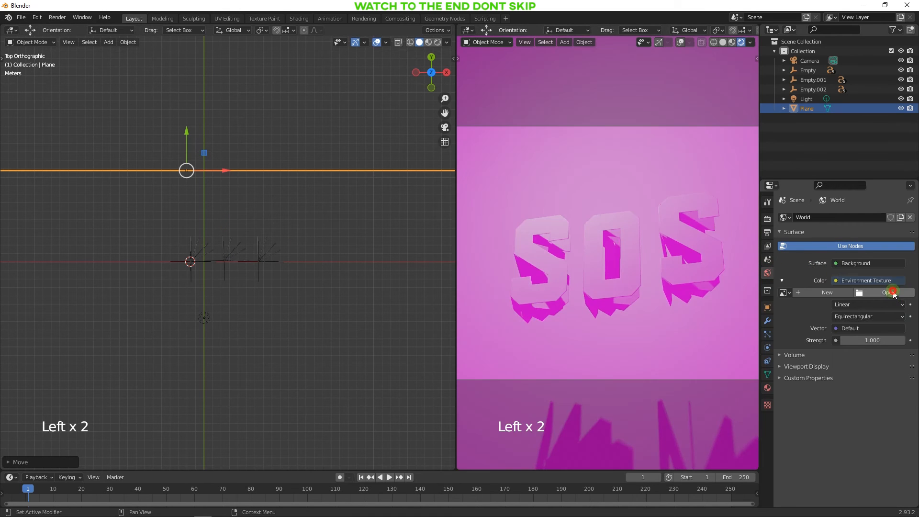
left_click(893, 293)
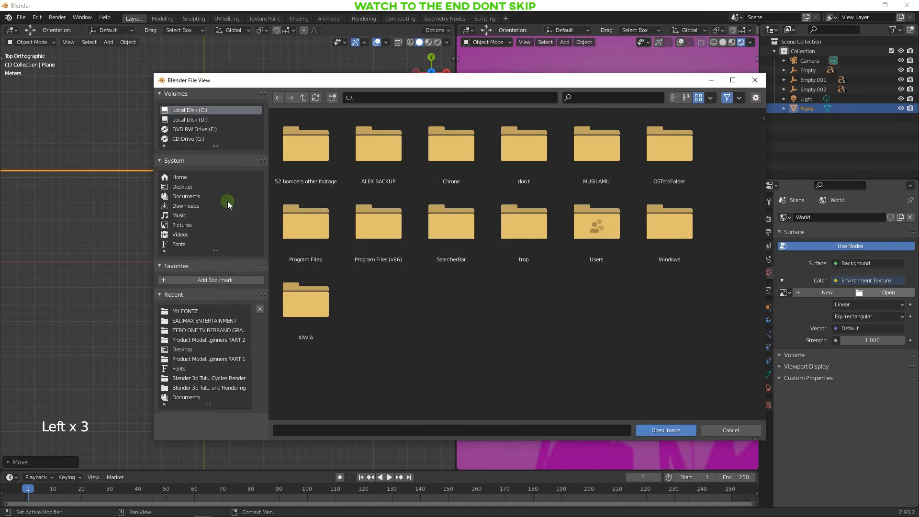
left_click(184, 330)
double_click(576, 287)
Pull the camera back slightly from the letters in a temporarily maximized rendered view.
key("ctrl+space")
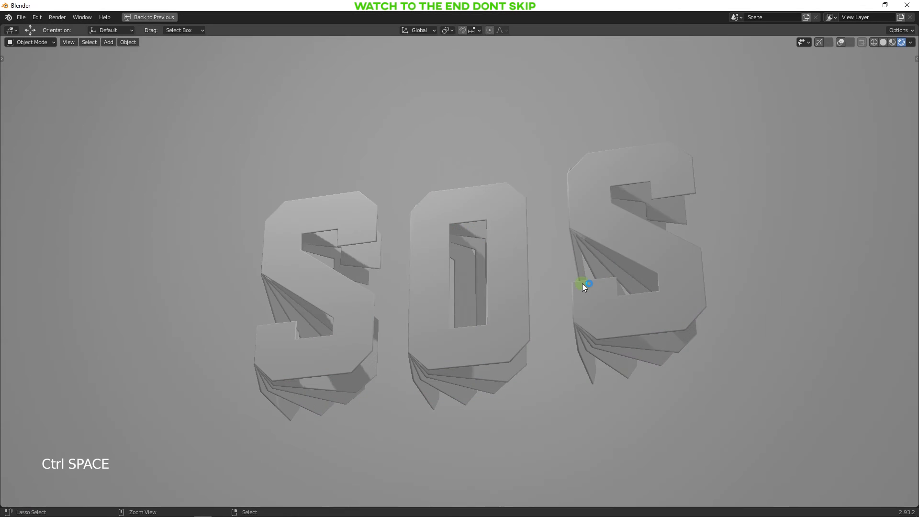
middle_click_drag(582, 303, 582, 317, "ctrl")
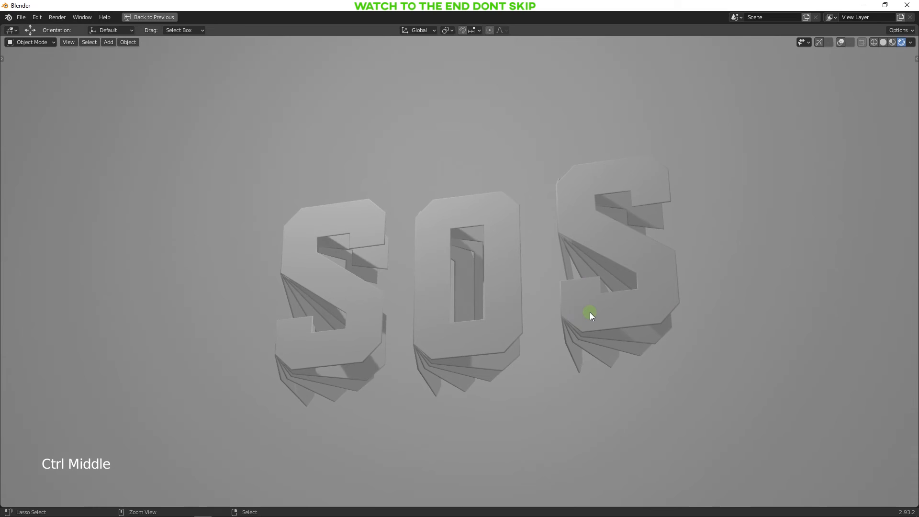
key("ctrl+space")
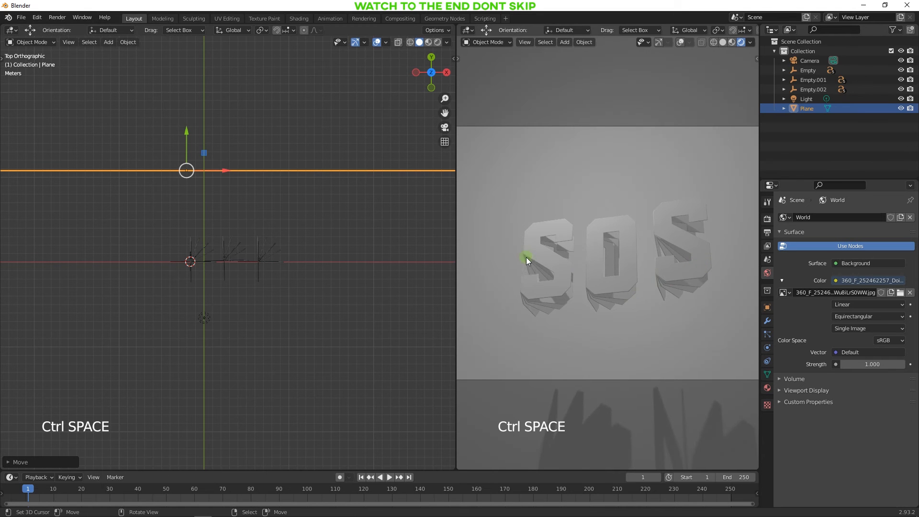
Create a new material for the backdrop plane and brighten its base color to pure white.
right_click(539, 200)
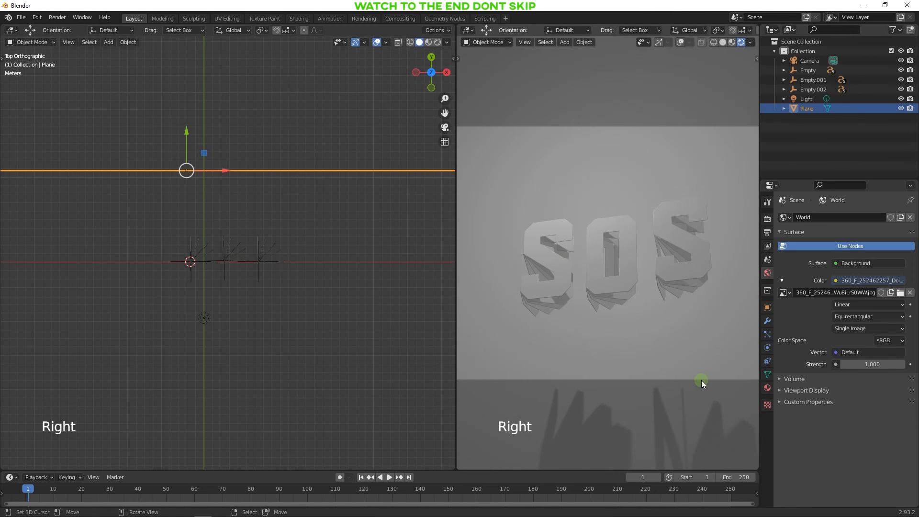
left_click(767, 388)
left_click(832, 258)
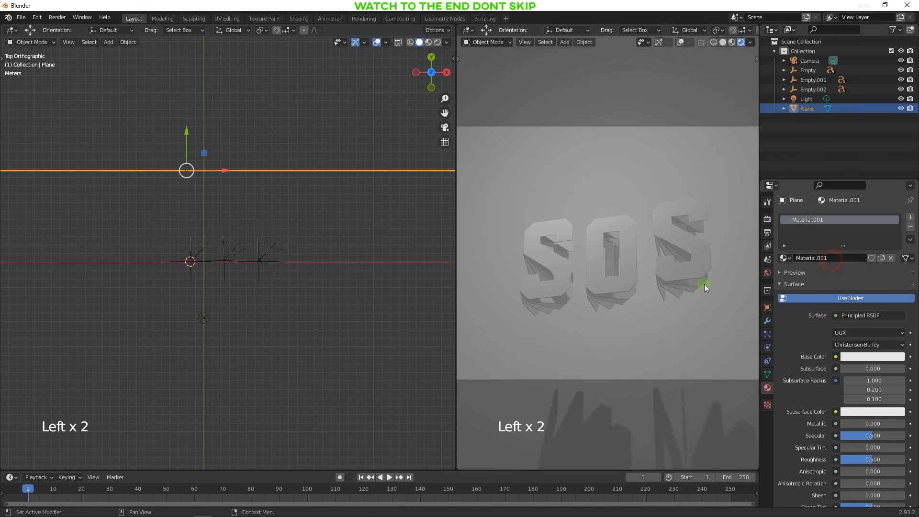
left_click(855, 358)
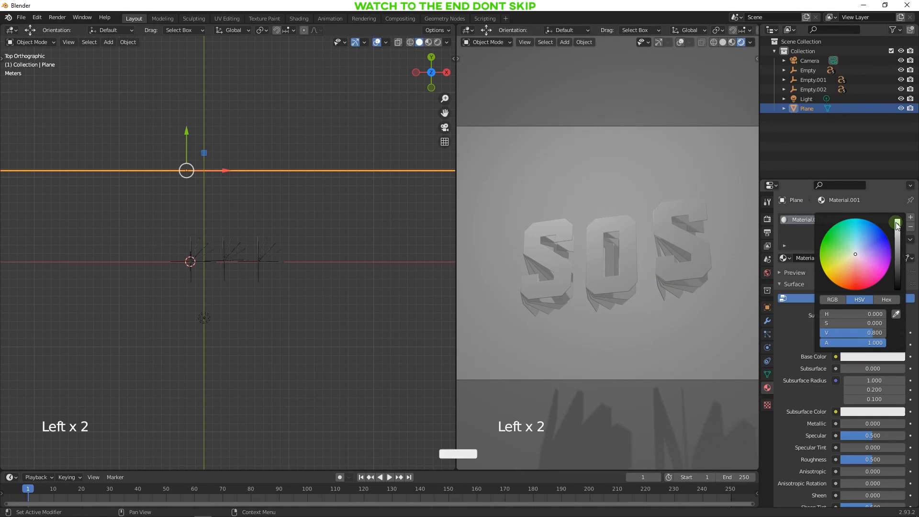
key("ctrl+space")
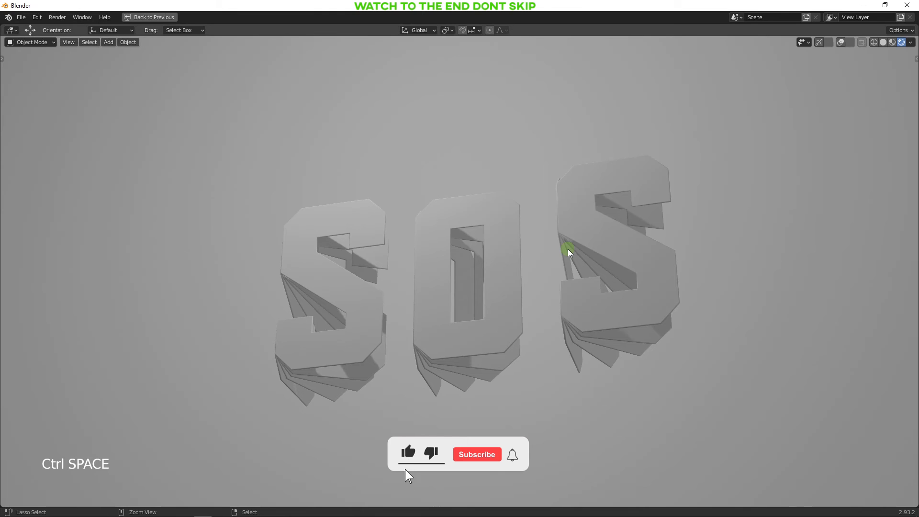
key("ctrl+space")
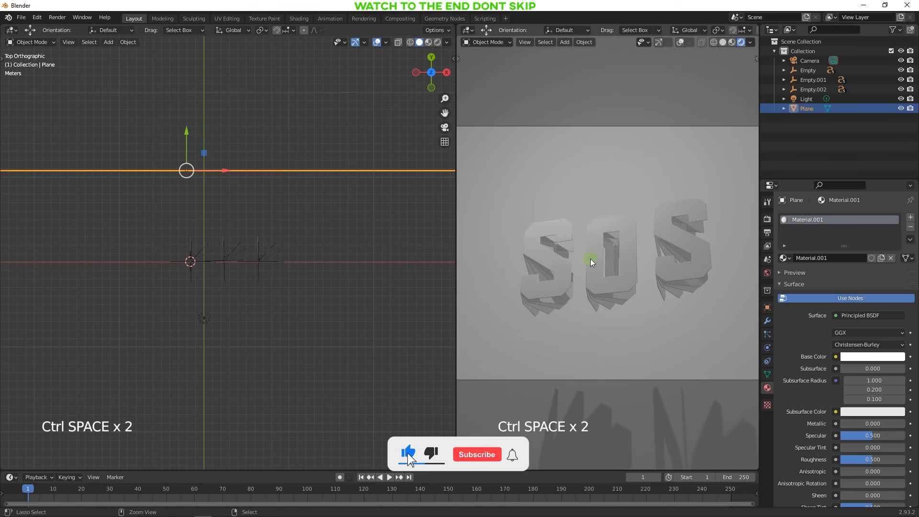
Select all the letter copies with the backdrop plane as the active object and link its material to them.
right_click(262, 250)
key("b")
left_click_drag(300, 233, 131, 269)
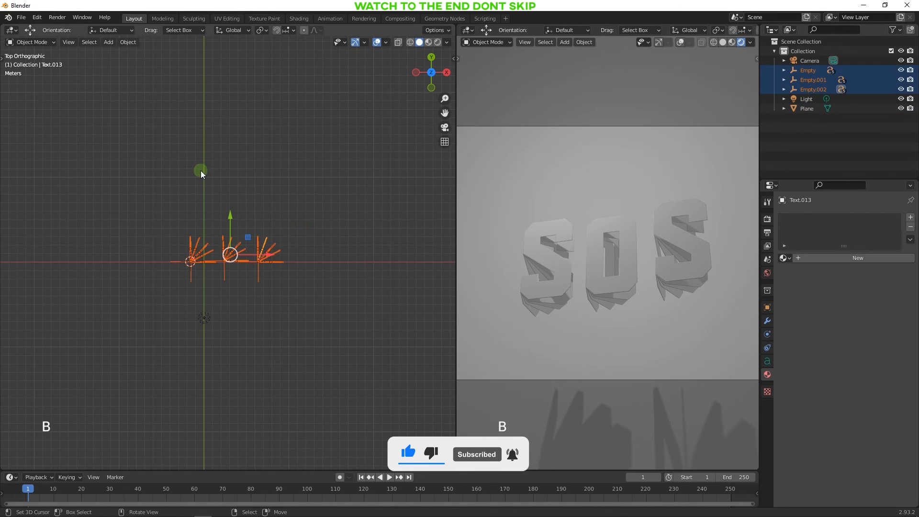
key("z")
middle_click_drag(258, 172, 258, 162)
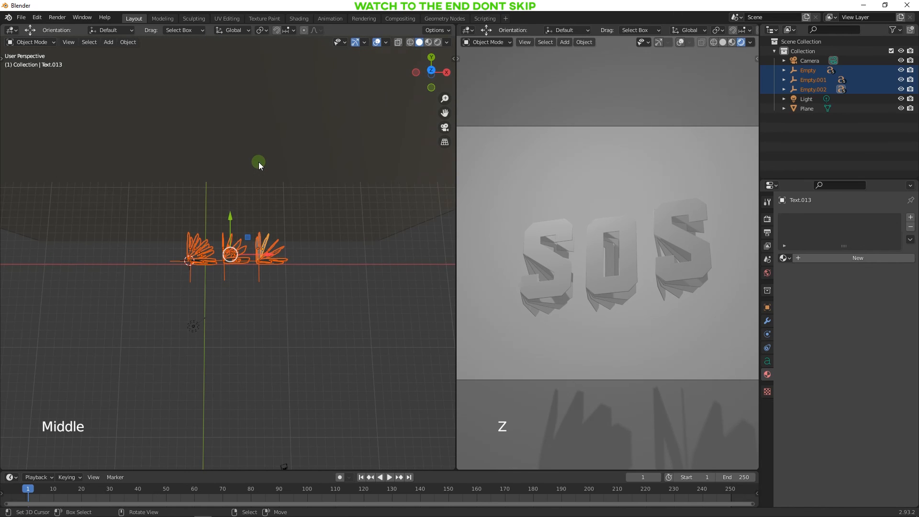
right_click(259, 162, "shift")
key("ctrl+l")
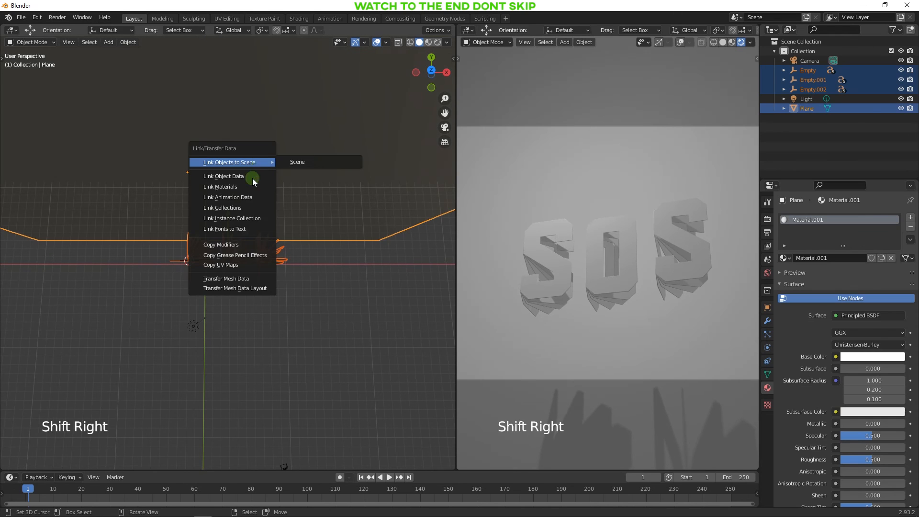
left_click(224, 186)
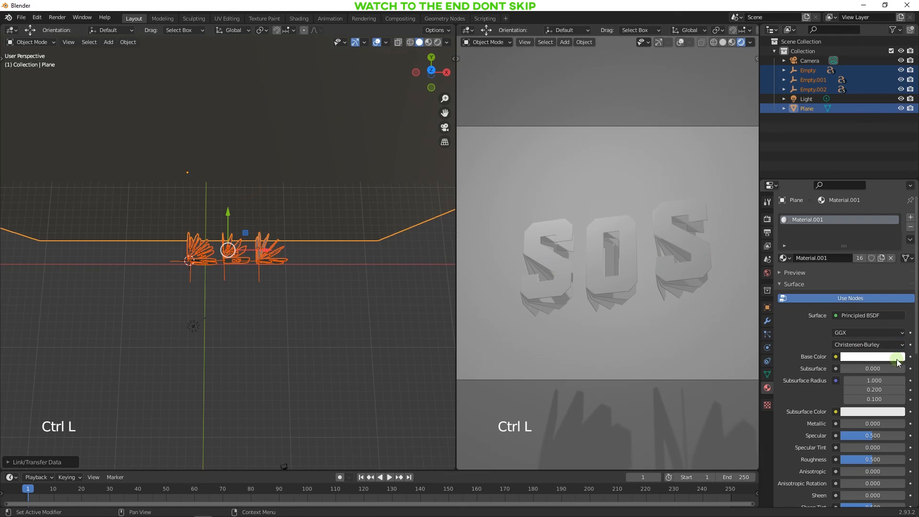
Change the base color of the material shared by the letters and backdrop to light green.
left_click(872, 357)
left_click(855, 245)
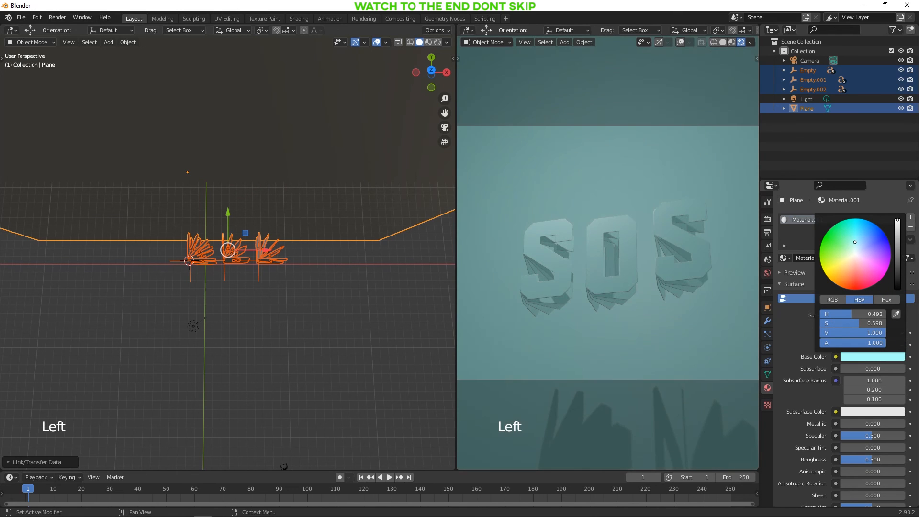
left_click_drag(852, 241, 847, 241)
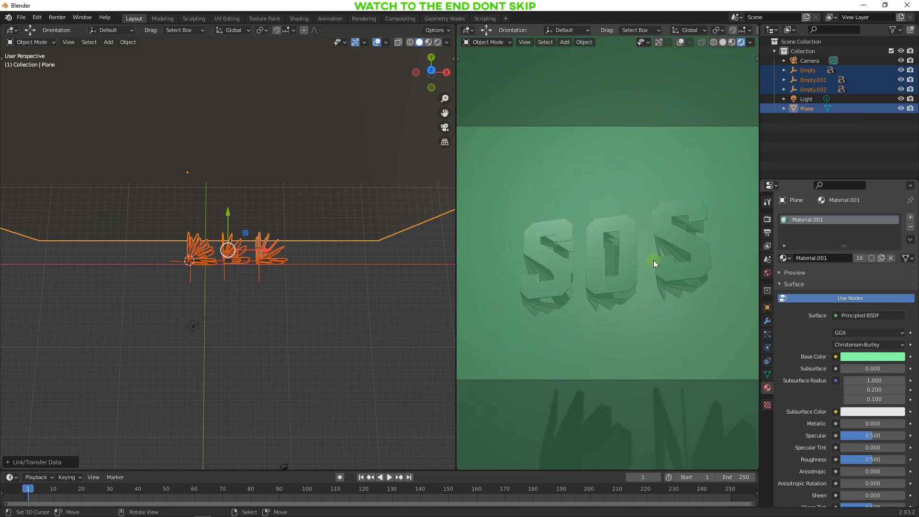
Bring the camera closer to the green letters in a temporarily maximized rendered view.
key("ctrl+space")
middle_click_drag(624, 282, 627, 268, "ctrl")
key("ctrl+space")
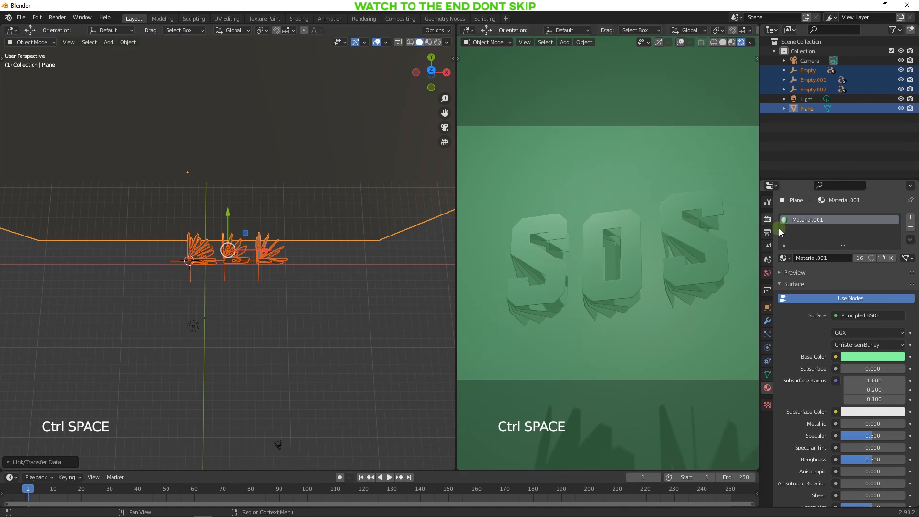
Enable Ambient Occlusion and Screen Space Reflections in the Eevee render settings.
left_click(767, 218)
left_click(786, 283)
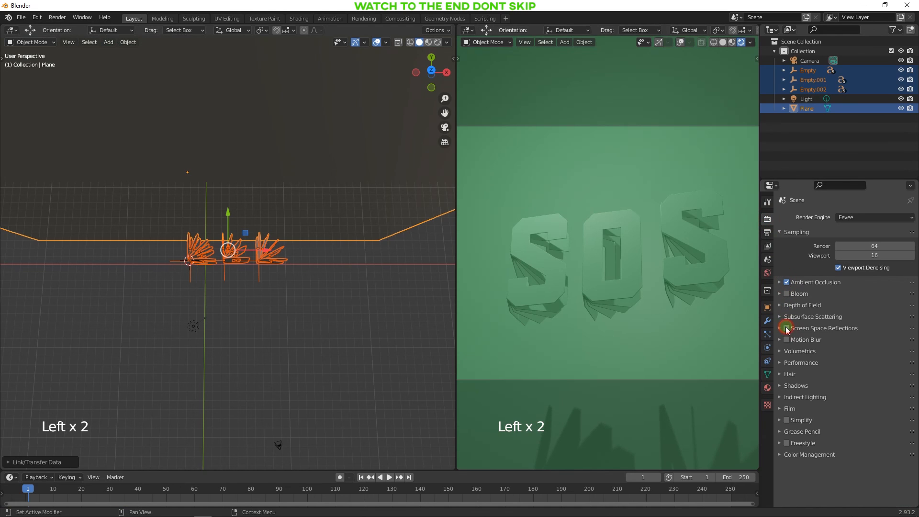
Select the front copy of the letter O and open its material settings.
right_click(630, 289)
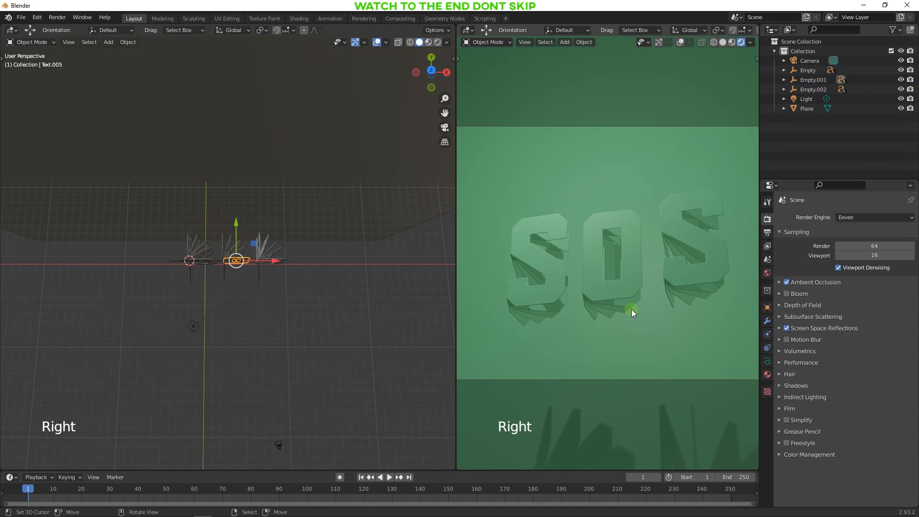
left_click(767, 374)
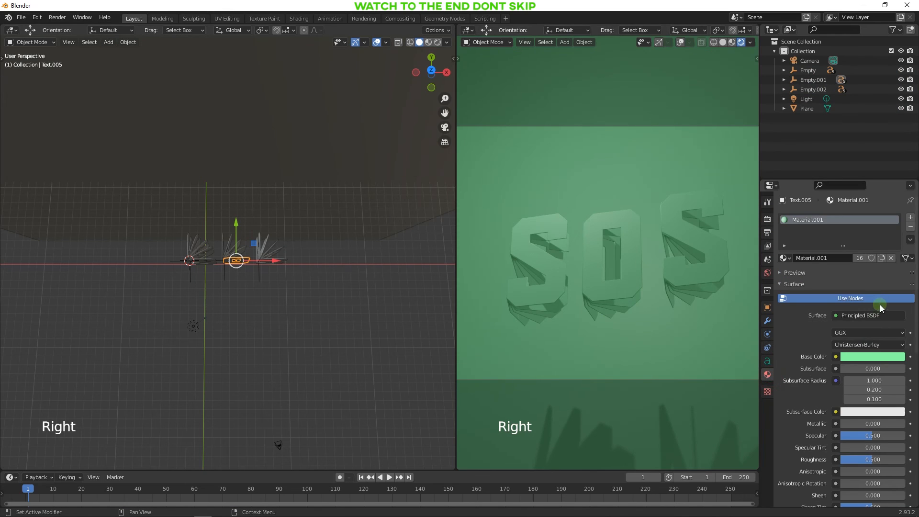